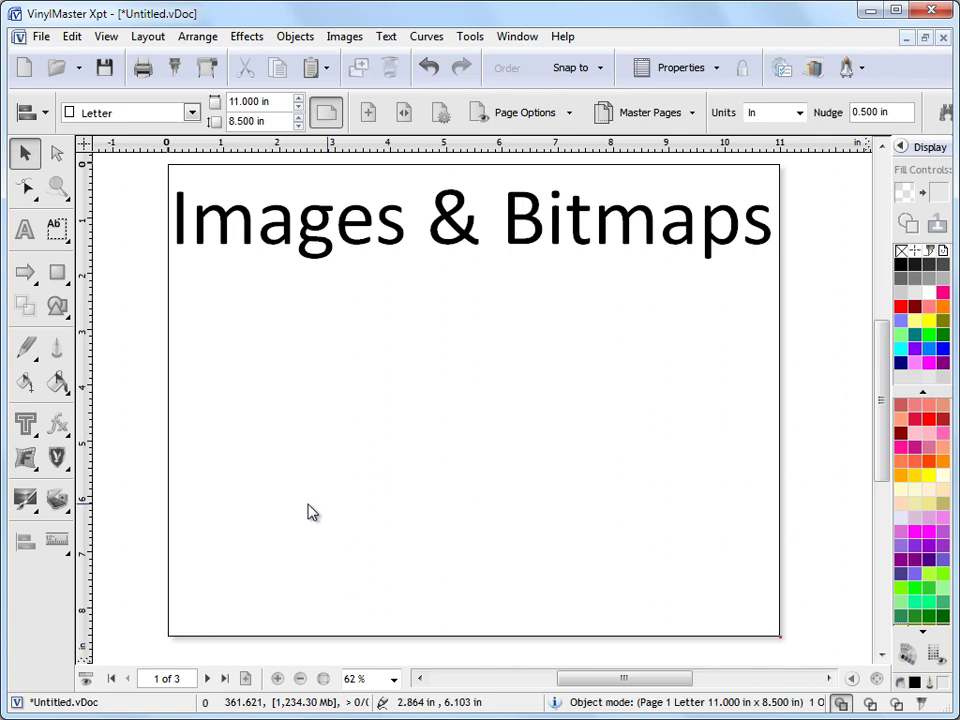
- Go to page 2 and pick tiger1.jpg to insert through Images > Insert Image
left_click(208, 679)
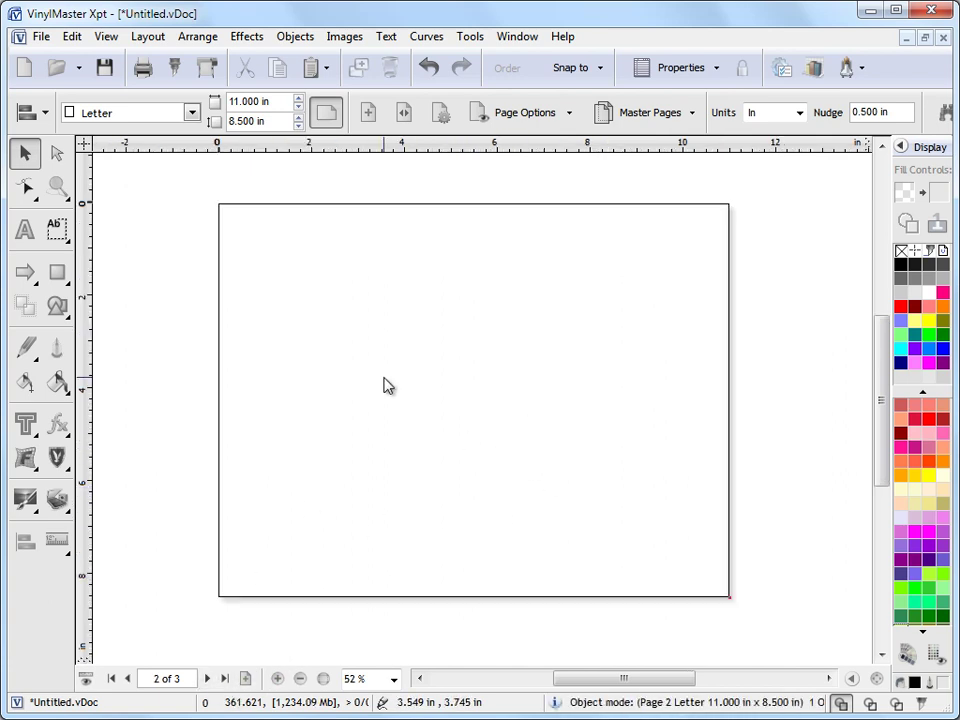
left_click(356, 40)
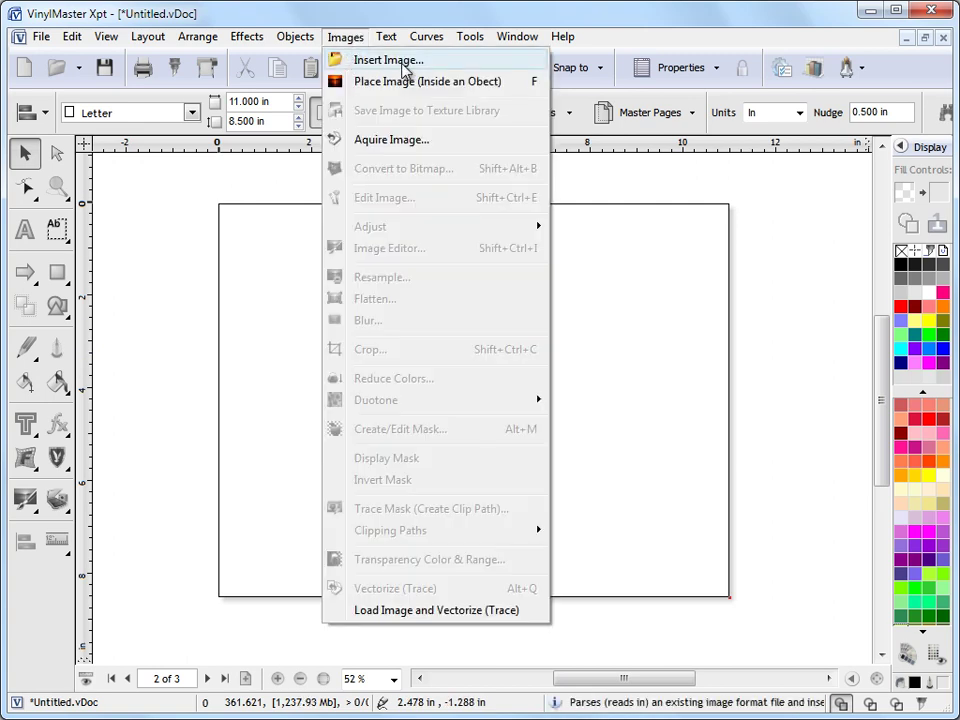
left_click(390, 62)
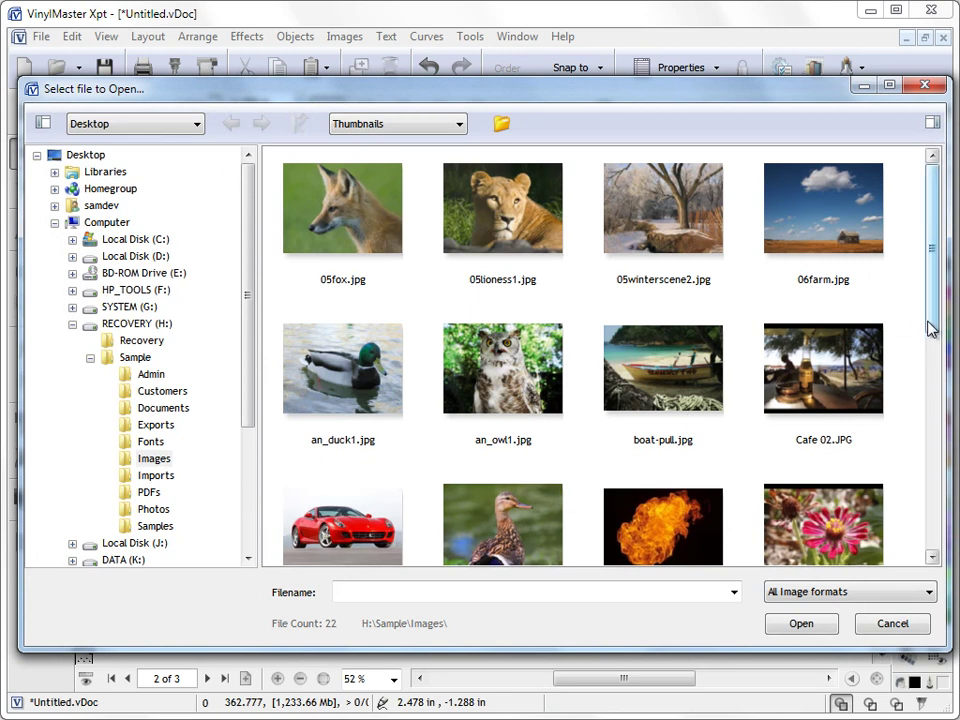
left_click_drag(931, 321, 909, 452)
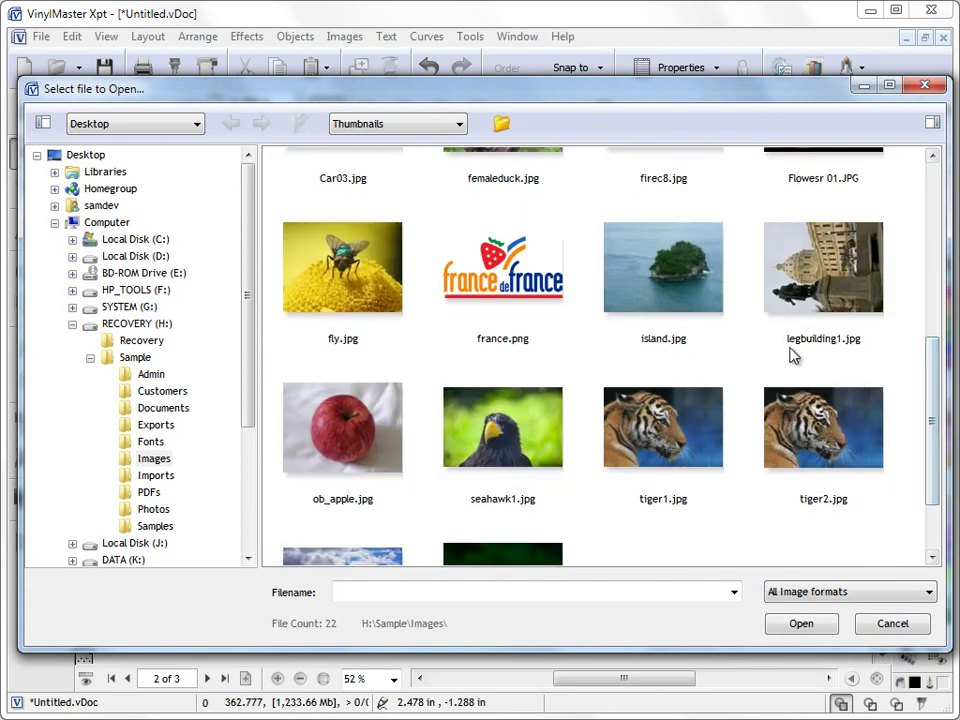
left_click(574, 429)
left_click(700, 440)
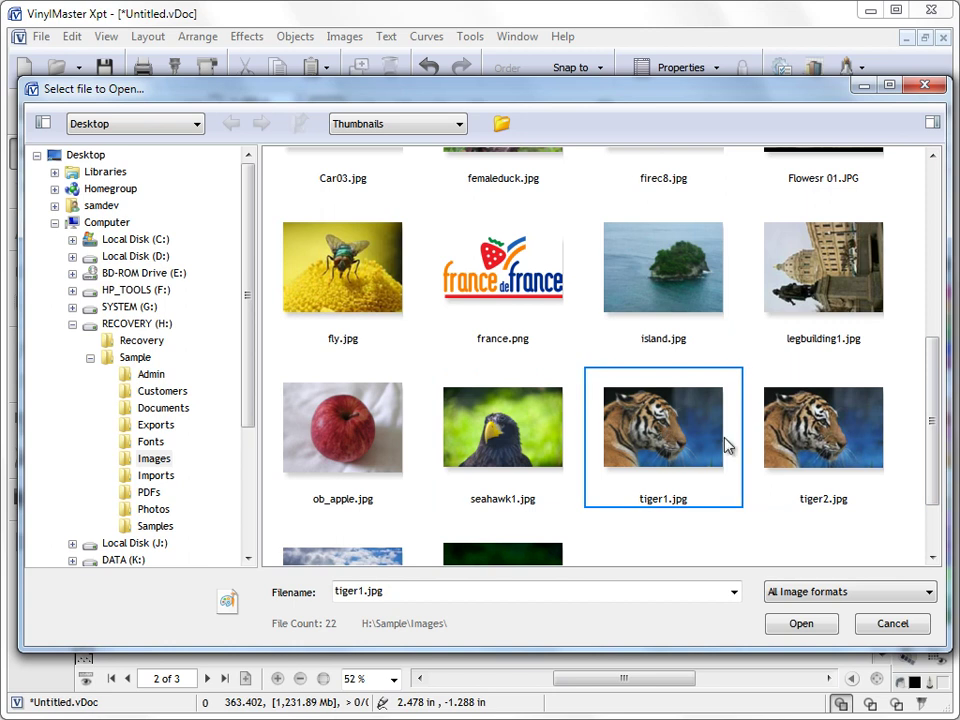
left_click(797, 623)
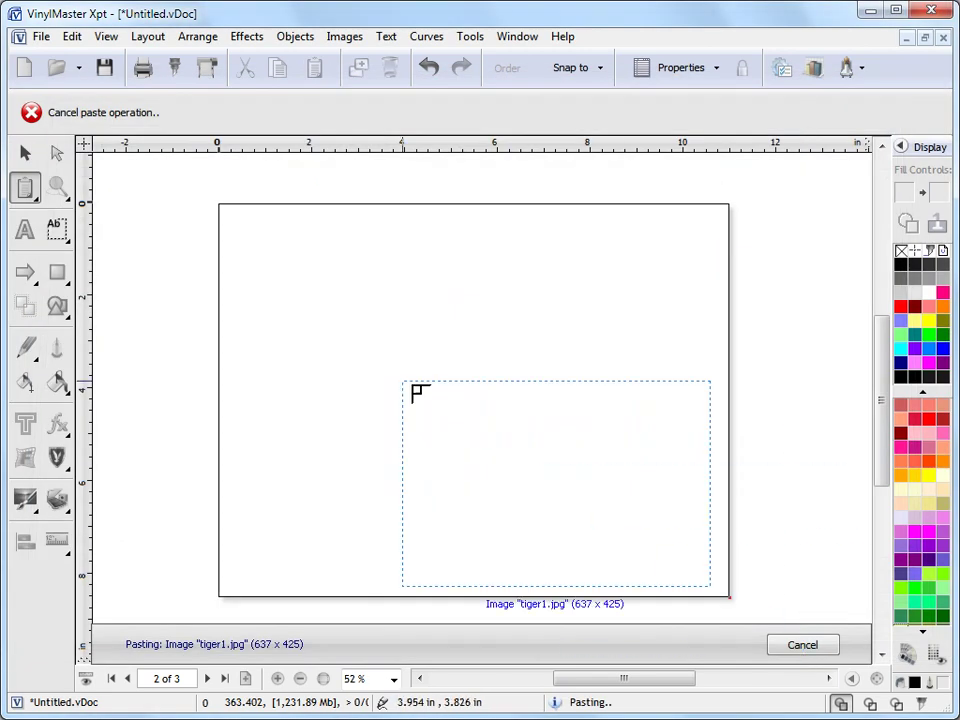
- Place the tiger photo on page 2, zoom in, and review the Edit Image duotone options
left_click(310, 288)
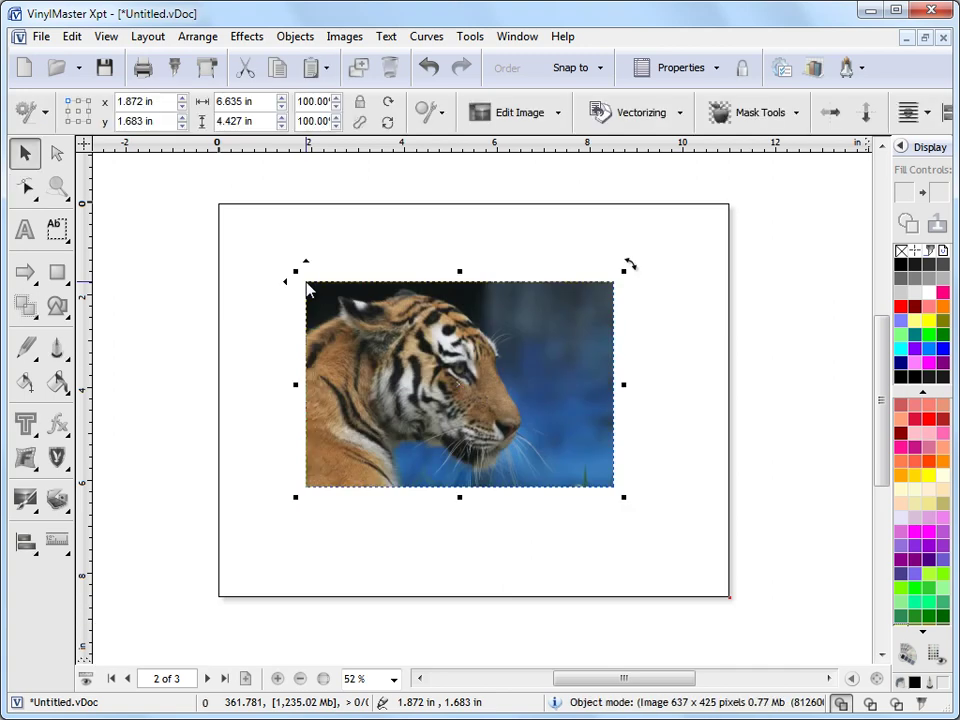
scroll(628, 436, "up", 2)
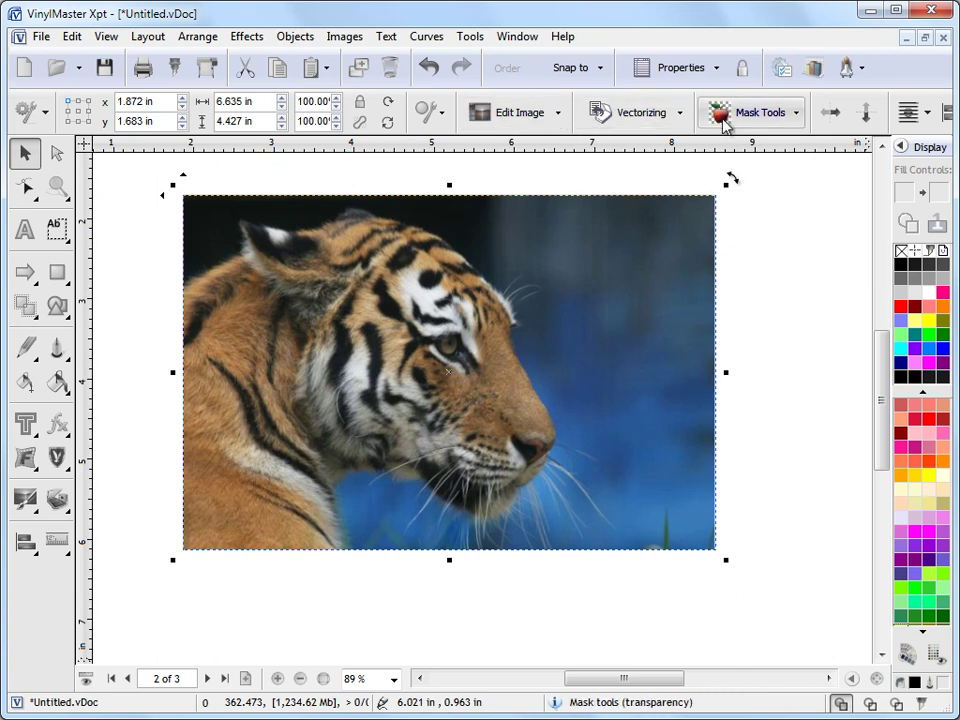
left_click(540, 116)
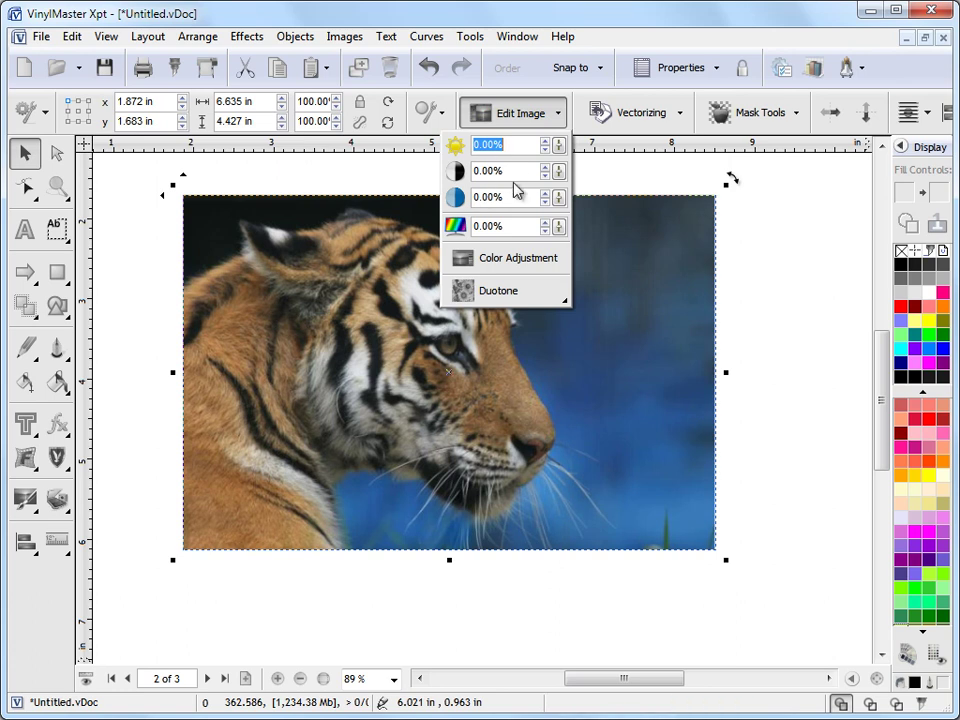
left_click(516, 291)
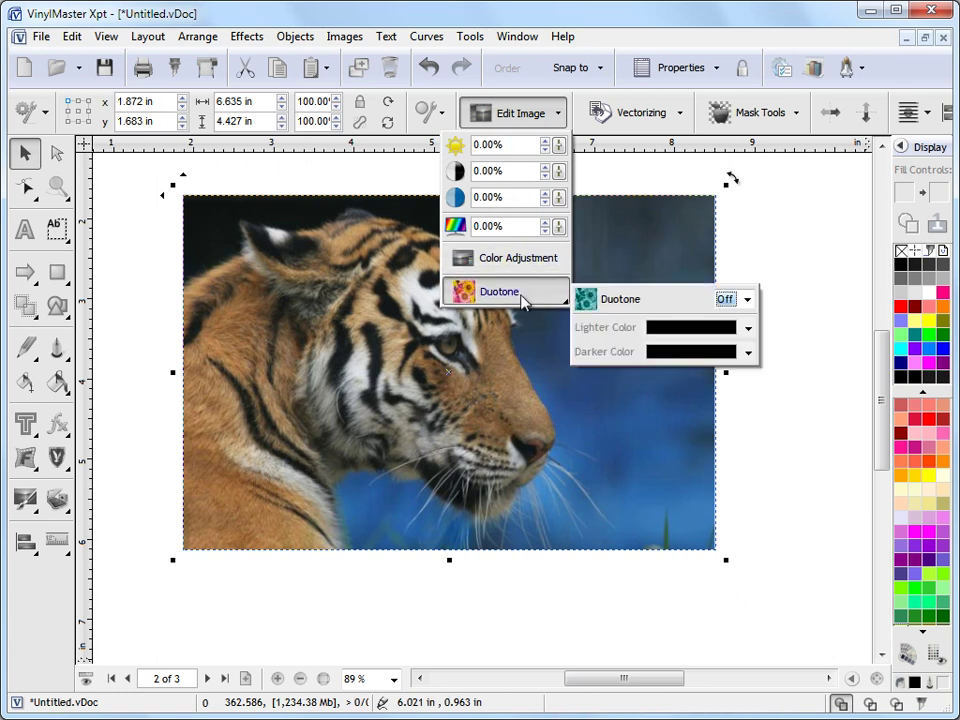
- Browse the Vectorizing and Mask Tools options, then return to Edit Image and the Images menu
left_click(645, 115)
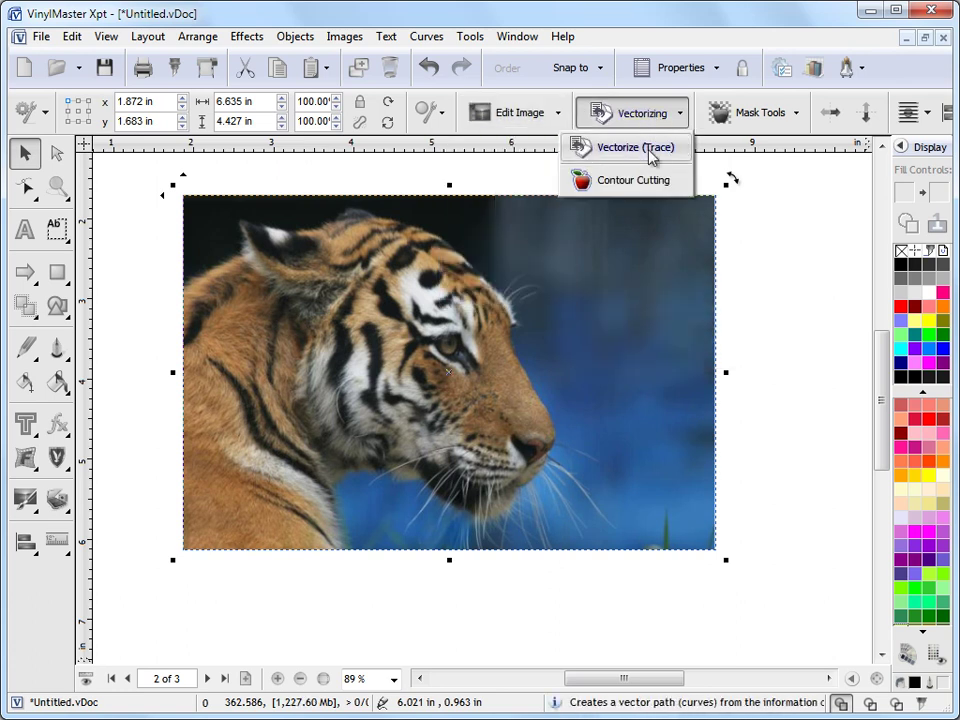
left_click(748, 128)
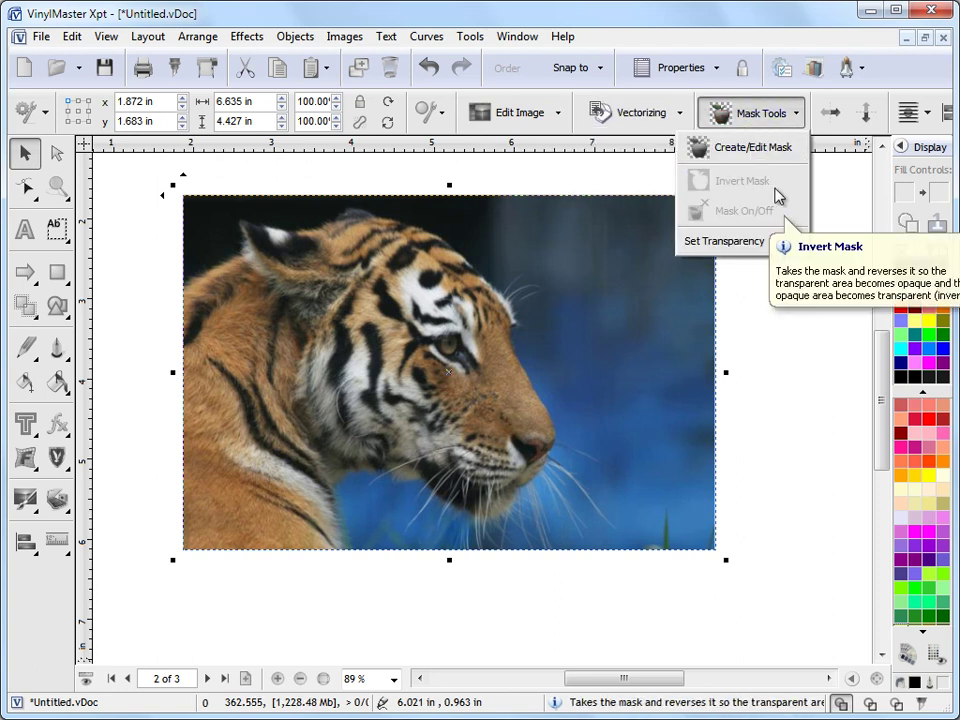
left_click(554, 116)
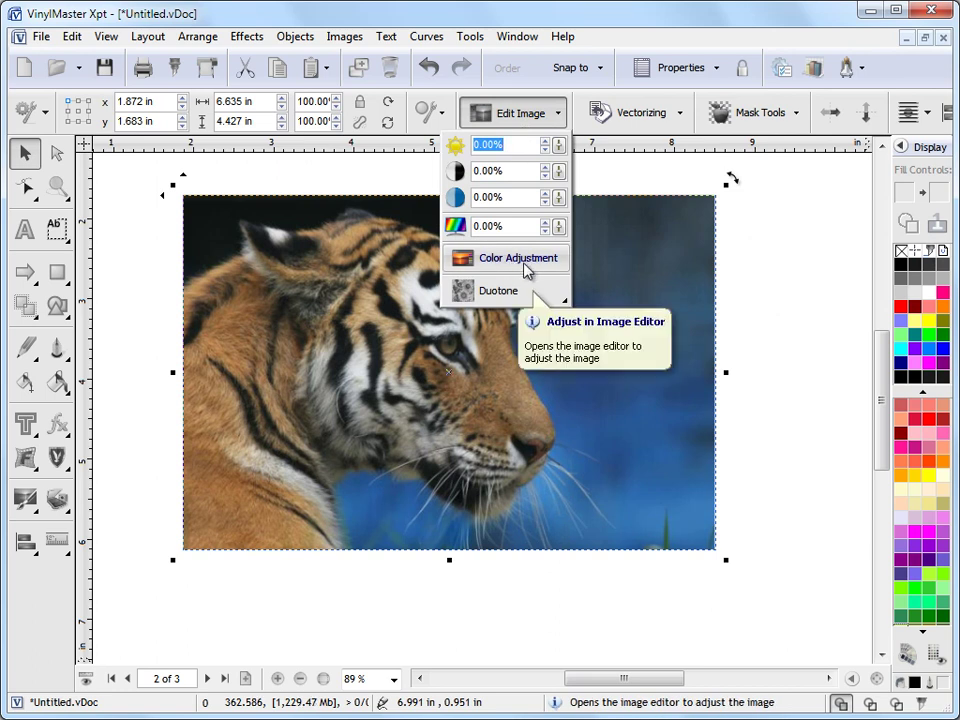
left_click(352, 40)
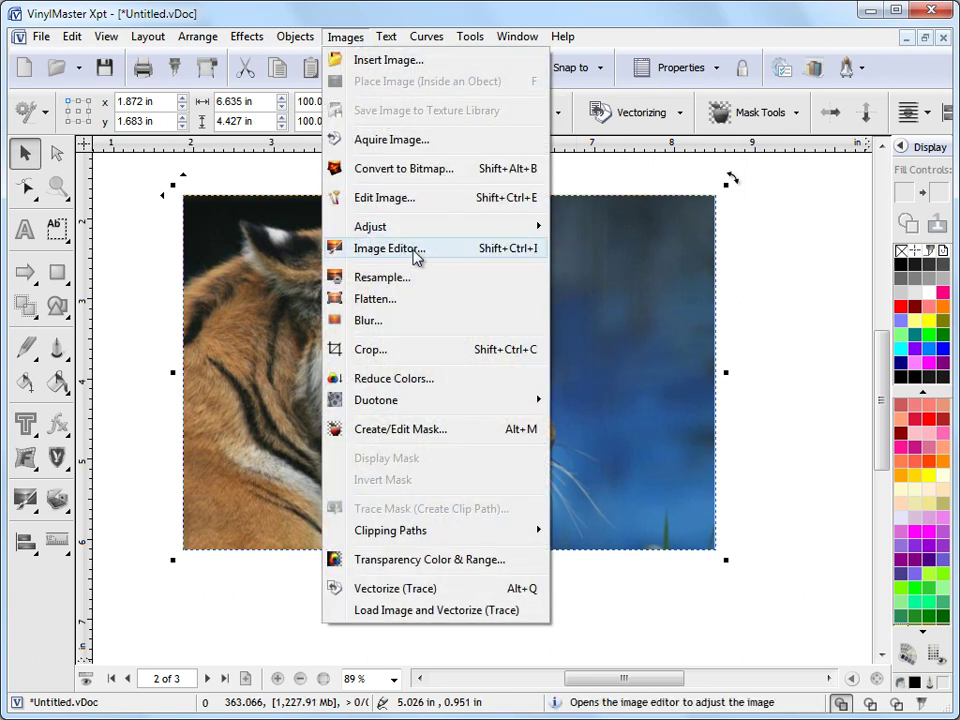
- Open the tiger in the Image Editor with split before/after previews at 1:1
left_click(493, 259)
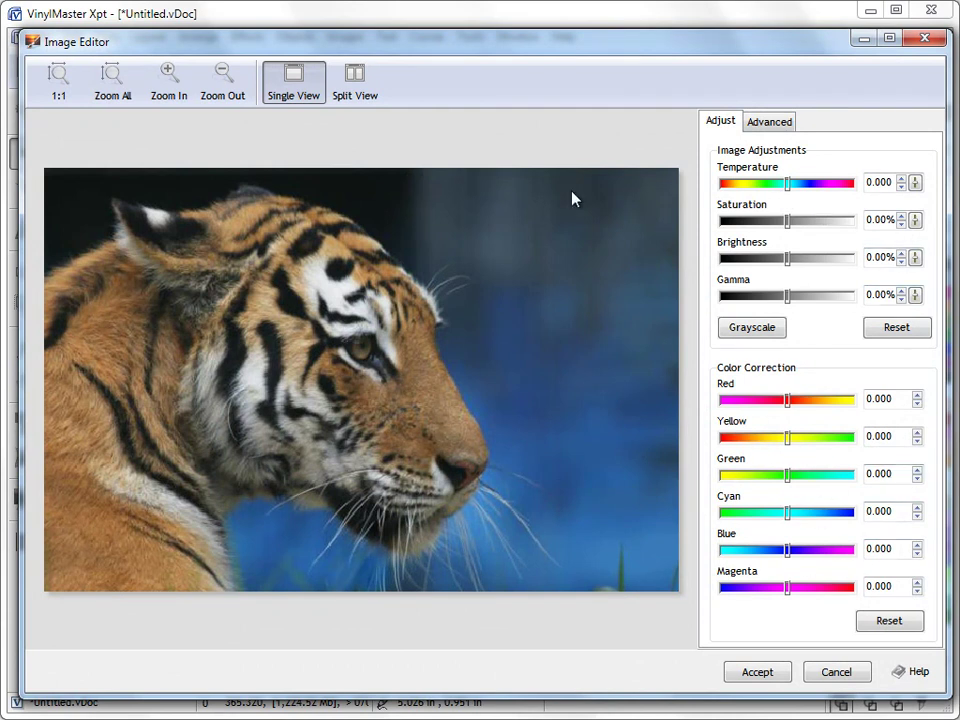
left_click(171, 92)
left_click(226, 90)
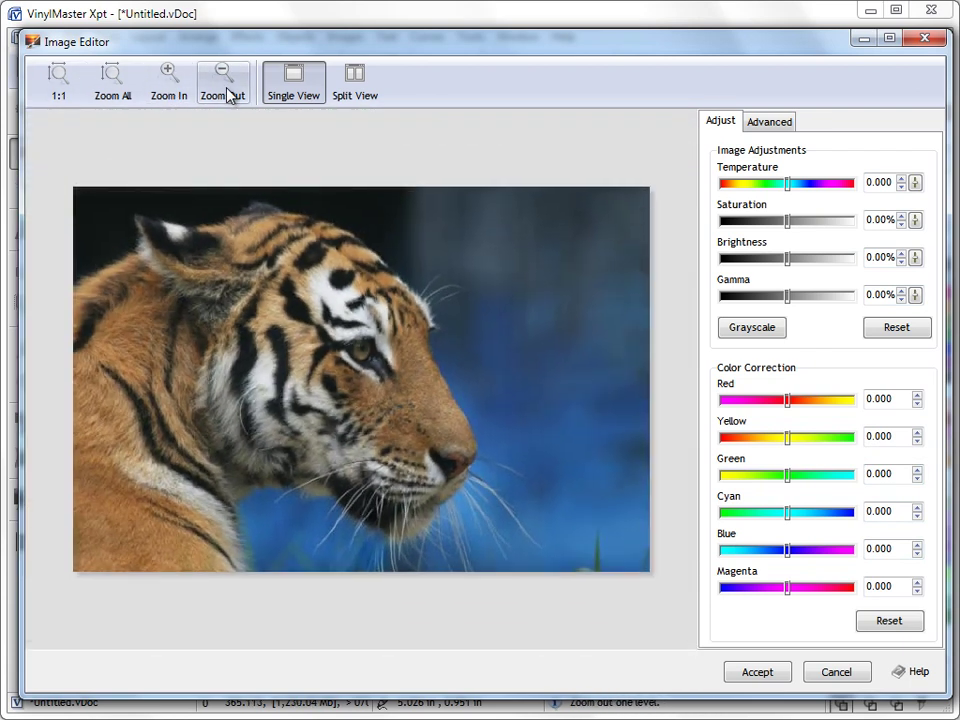
left_click(358, 96)
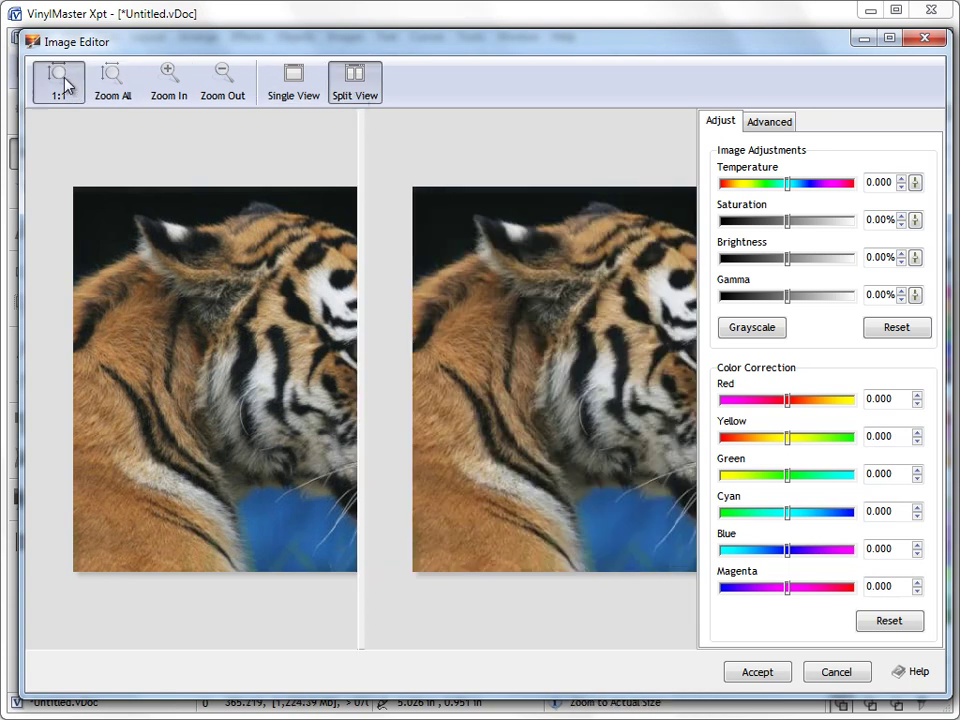
left_click(60, 82)
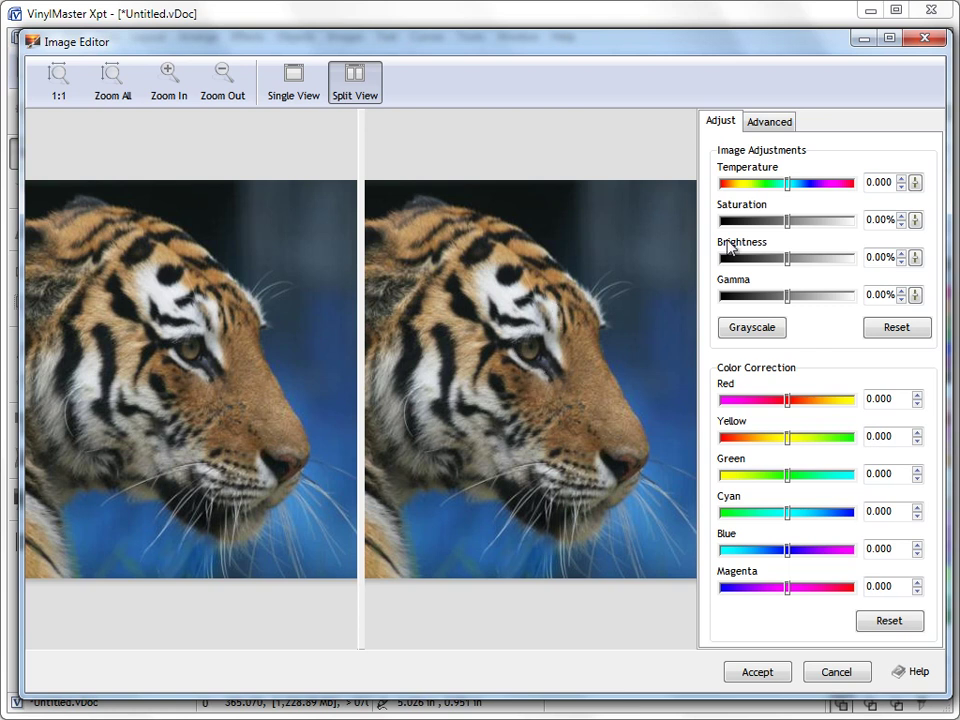
- Try temperatures of 0.433, 0.633 and 0.333, settling on 0.033
left_click_drag(789, 187, 816, 186)
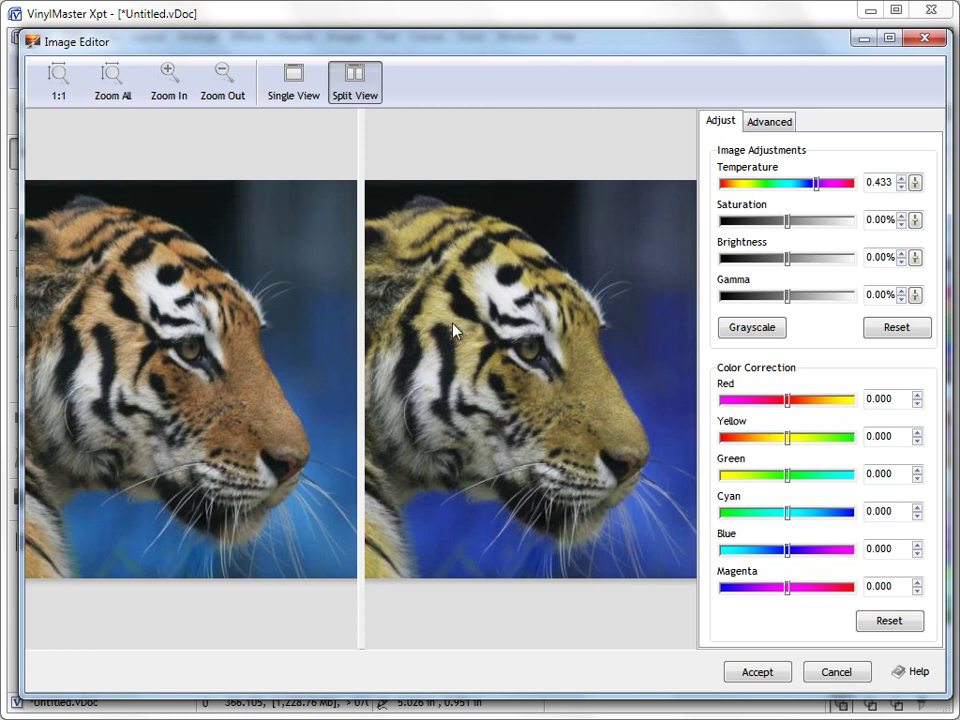
left_click(901, 178)
left_click_drag(903, 190, 921, 141)
left_click(917, 192)
left_click_drag(917, 192, 926, 204)
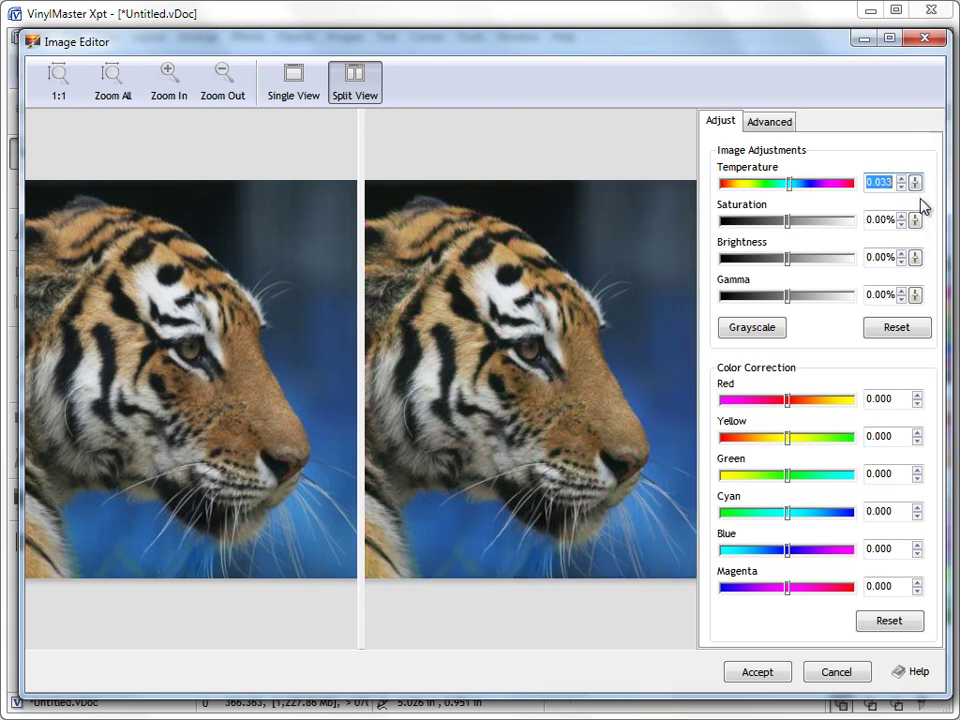
- Reset temperature, then try saturation 80.14% and -61.70%, brightness -17.73% and gamma 23.40%
left_click(902, 334)
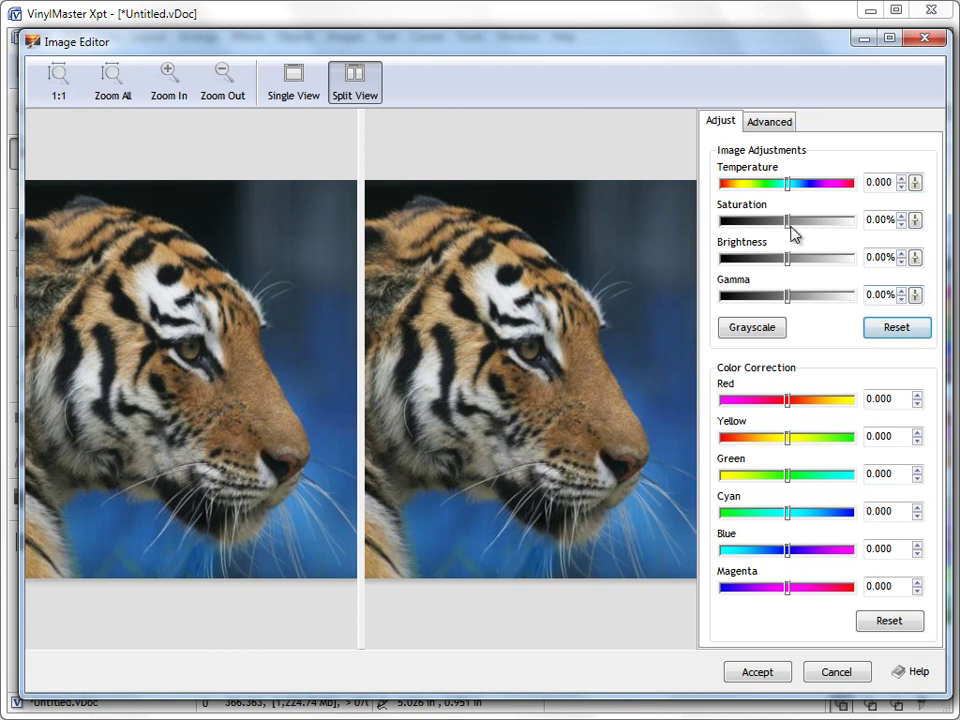
left_click_drag(785, 222, 841, 221)
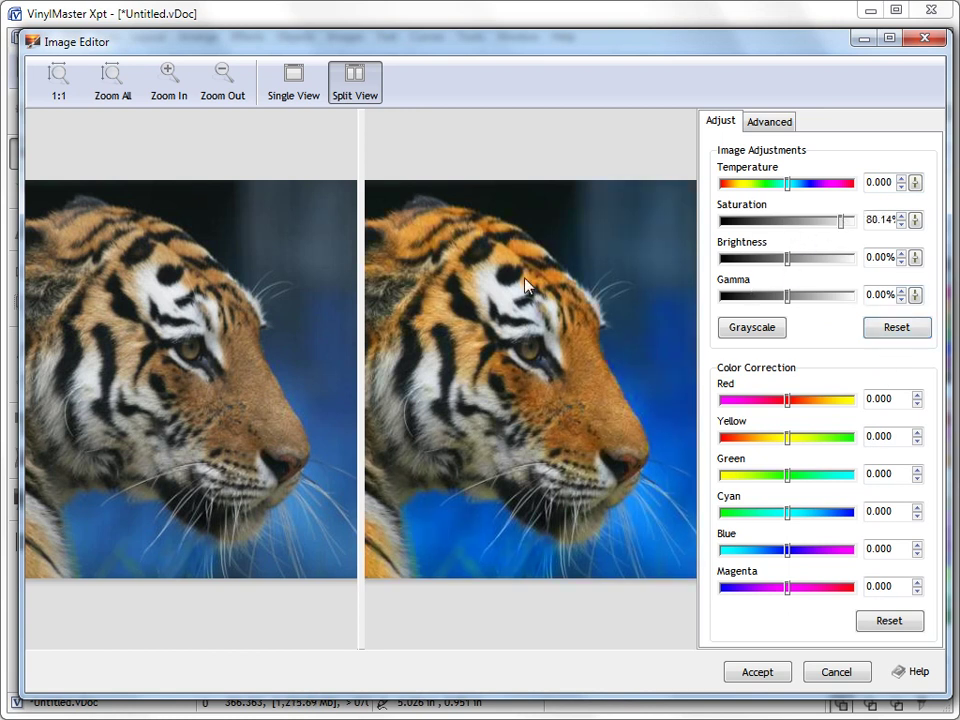
left_click_drag(842, 222, 745, 222)
left_click_drag(784, 259, 775, 258)
left_click_drag(796, 304, 806, 305)
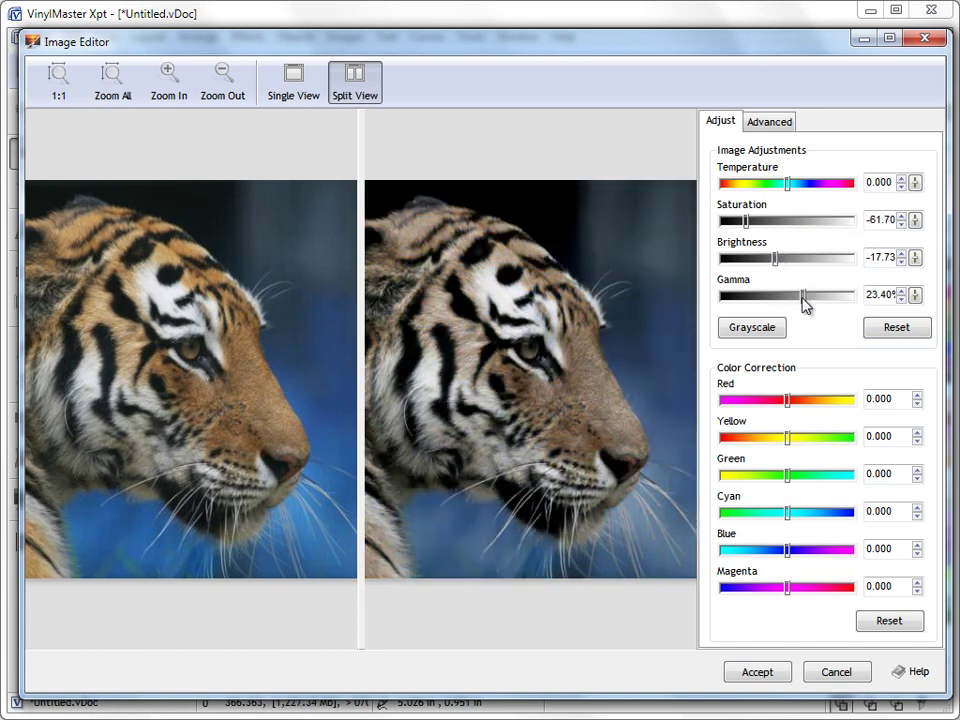
- Preview a darkened grayscale tiger, then reset the adjustments
left_click(746, 332)
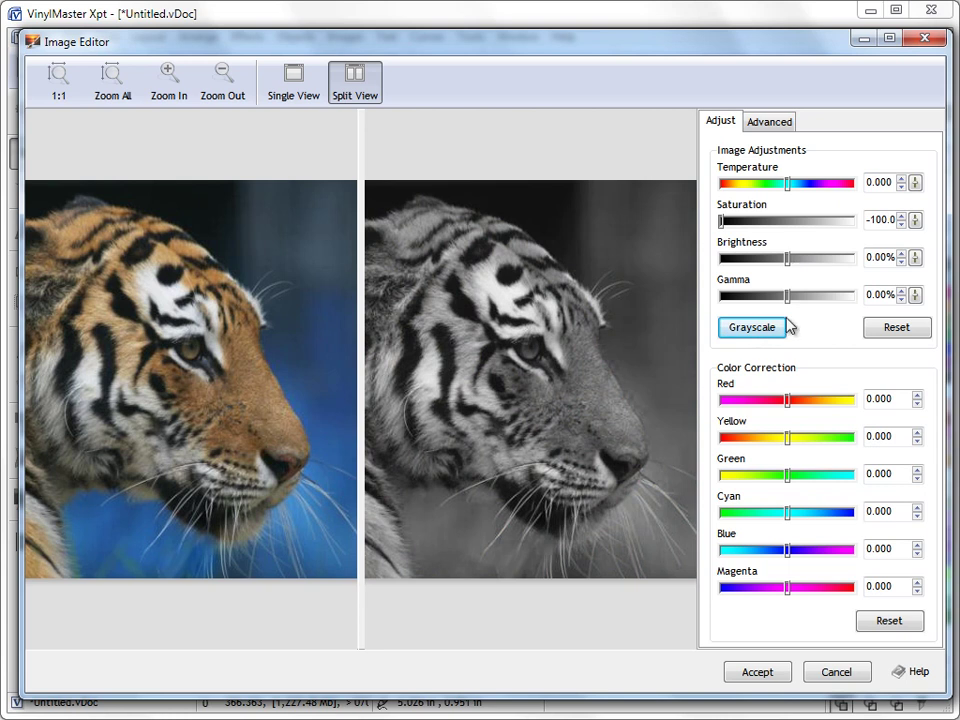
left_click_drag(791, 262, 771, 259)
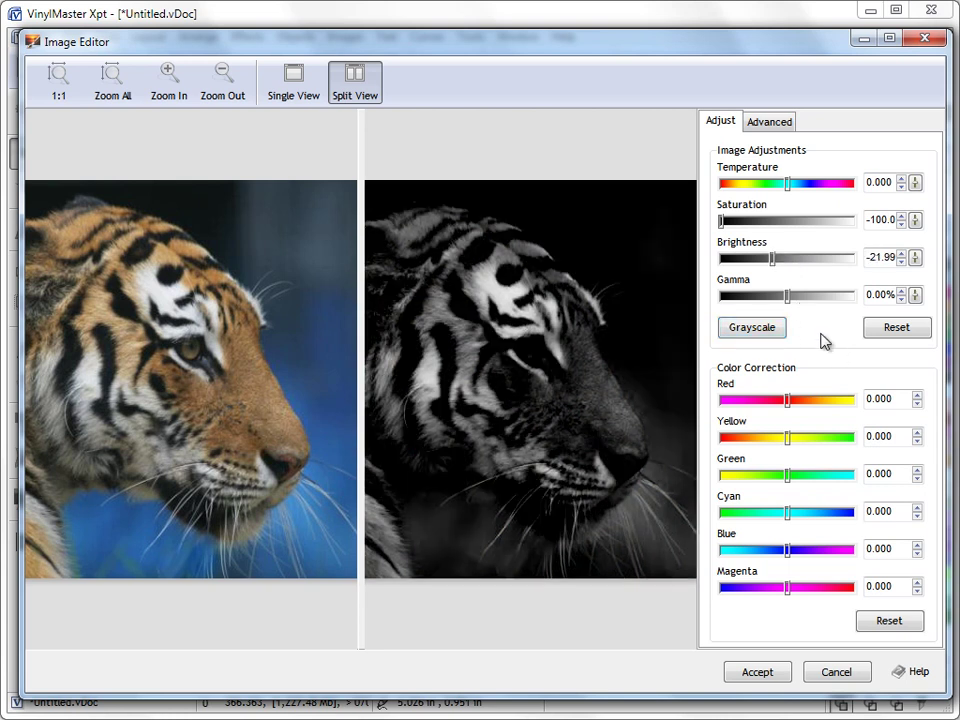
left_click(896, 328)
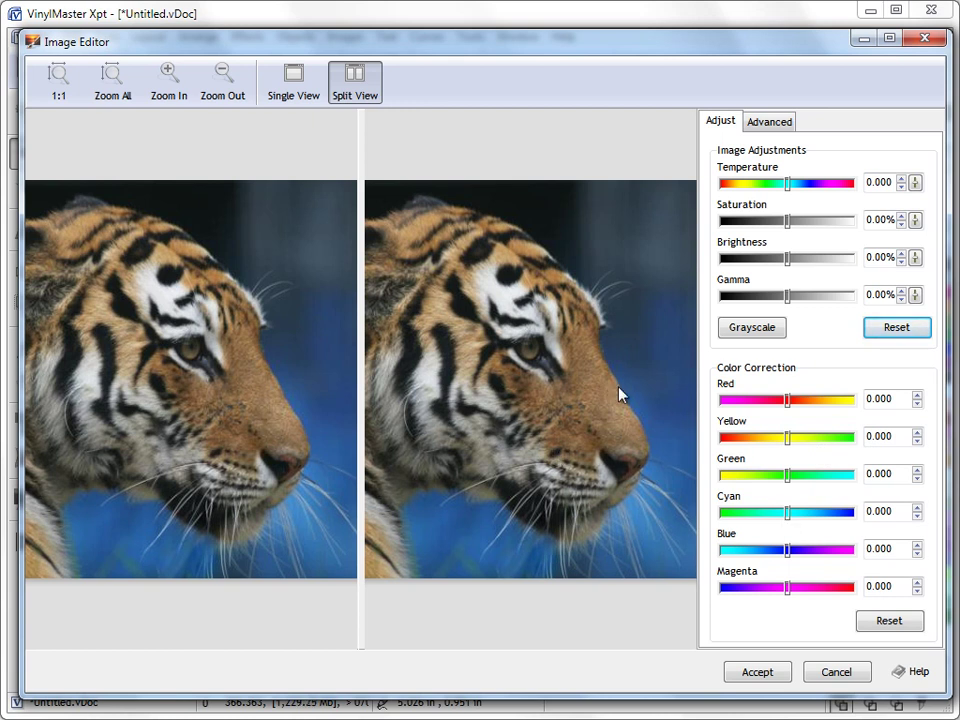
- Try yellow-green and pink Red colour-correction tints, then clear them
left_click_drag(790, 400, 855, 404)
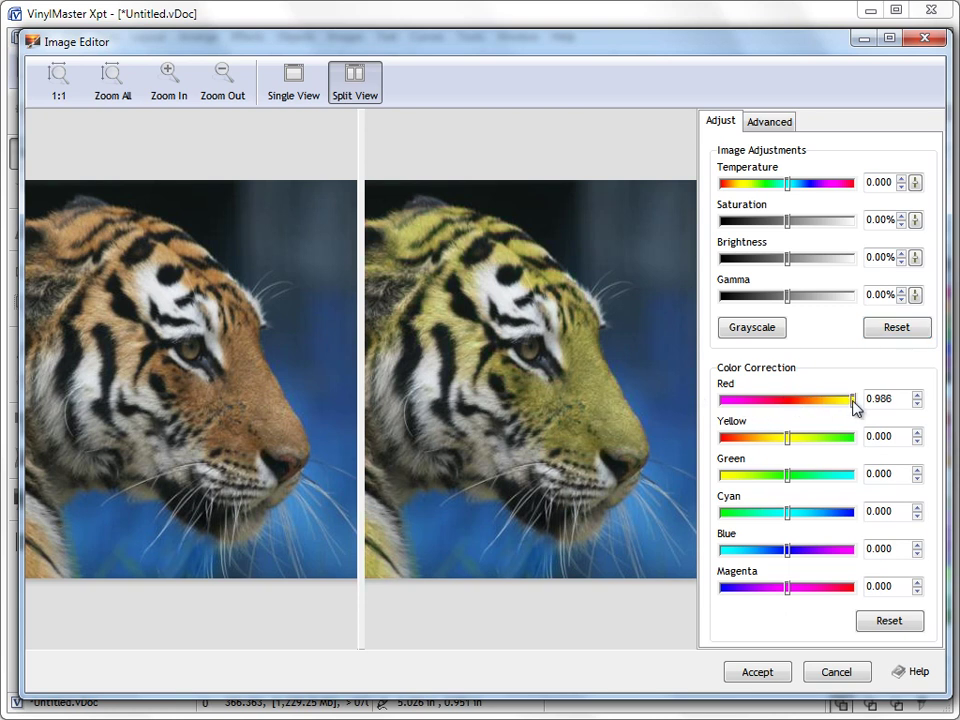
left_click_drag(853, 400, 698, 398)
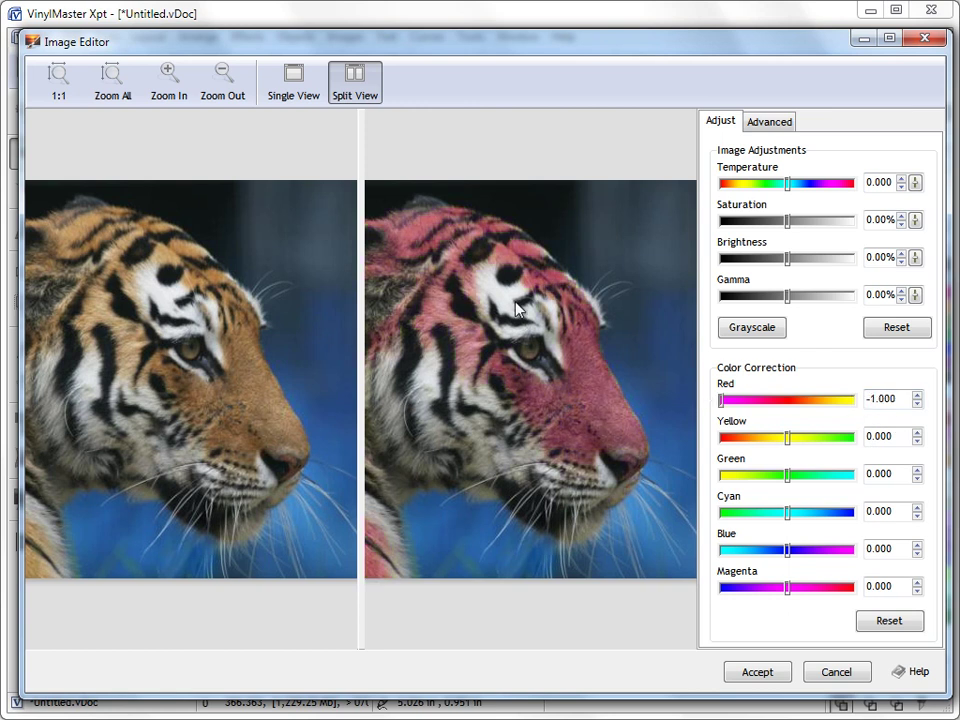
left_click(898, 625)
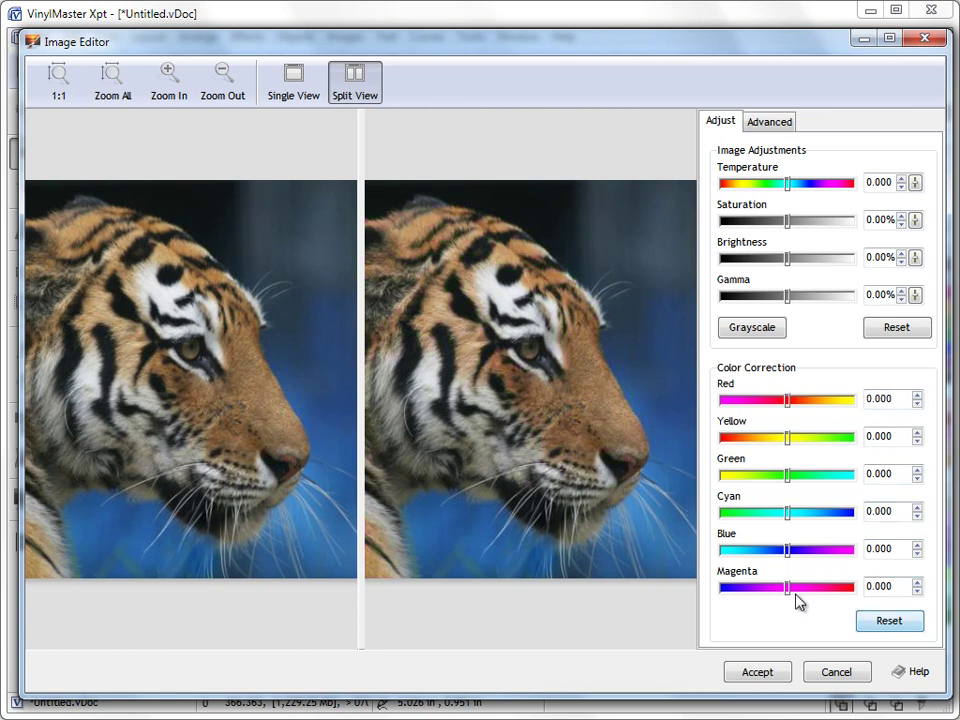
- Try magenta tints and clear colour correction, then set brightness -17.73% and gamma 19.15%
mouse_move(790, 594)
left_mouse_down()
mouse_move(724, 591)
mouse_move(786, 594)
left_mouse_up()
left_click_drag(849, 591, 778, 583)
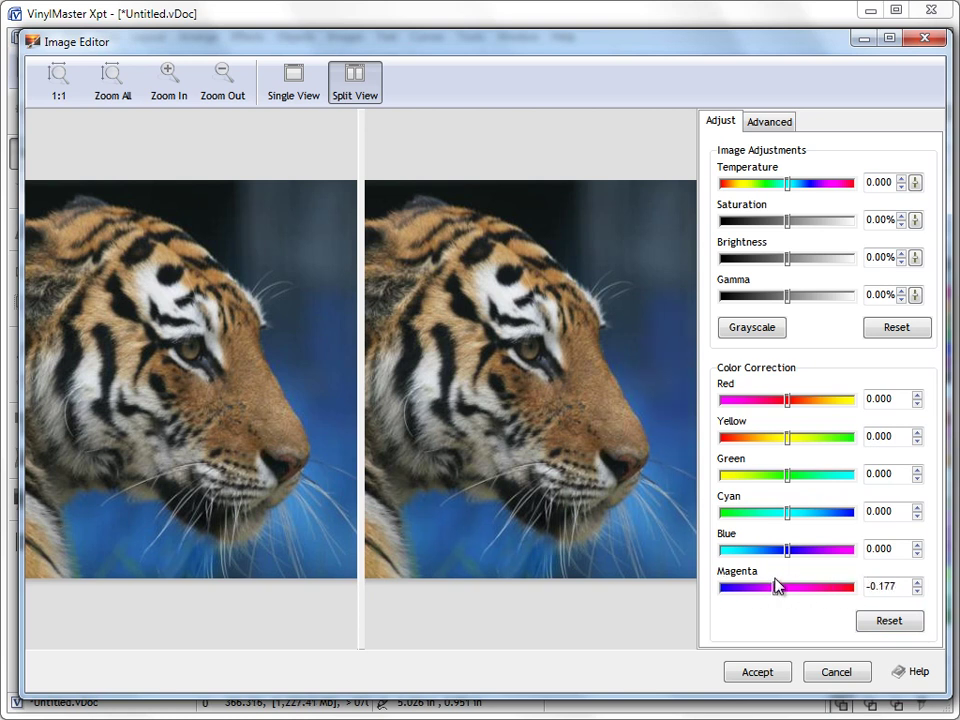
left_click(868, 624)
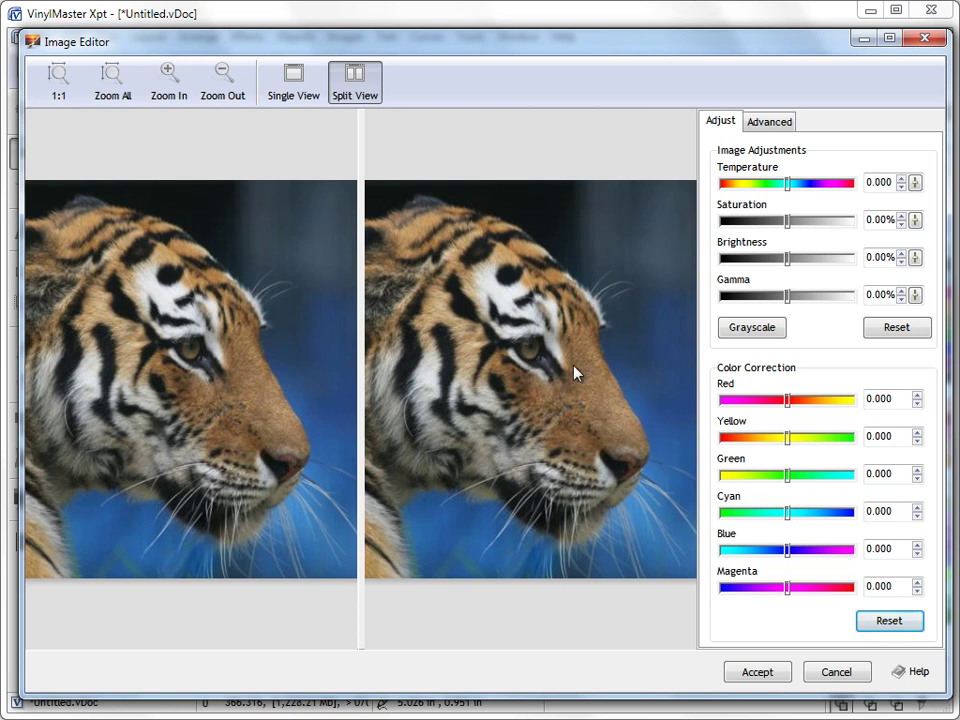
left_click_drag(788, 258, 775, 258)
mouse_move(793, 300)
left_mouse_down()
mouse_move(808, 302)
mouse_move(800, 303)
left_mouse_up()
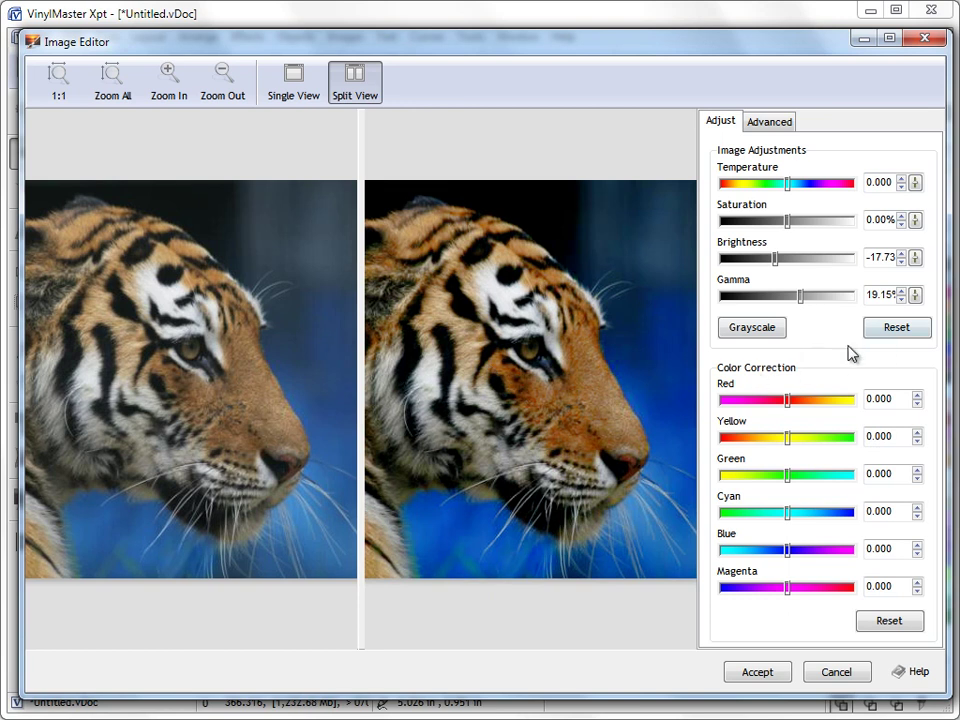
- Accept the darkened tiger onto the canvas and reopen it in the Image Editor
left_click(766, 670)
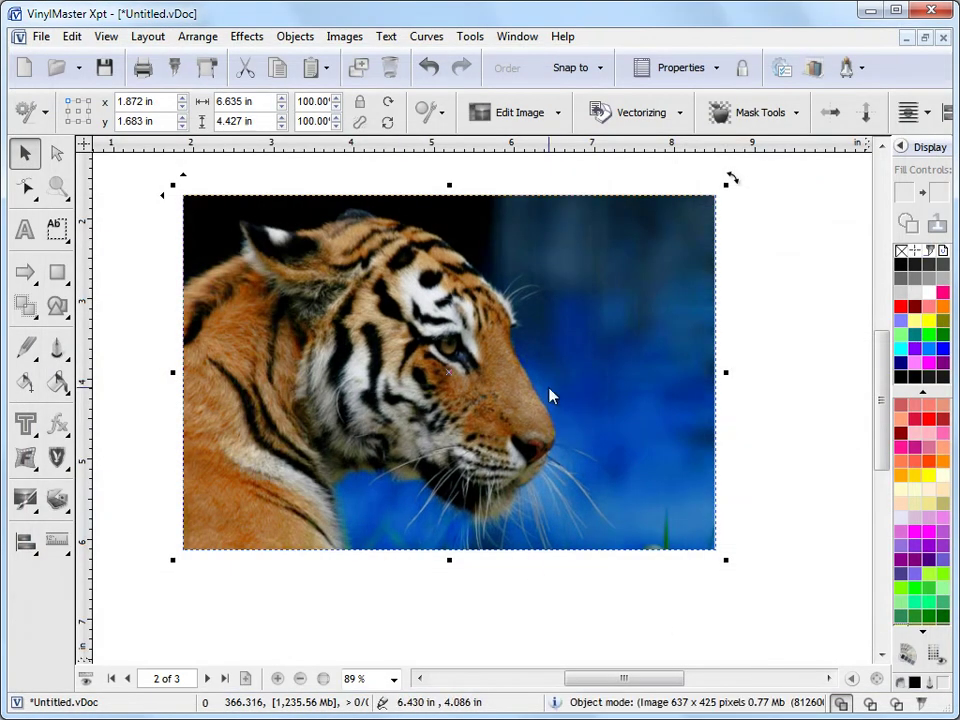
left_click(538, 110)
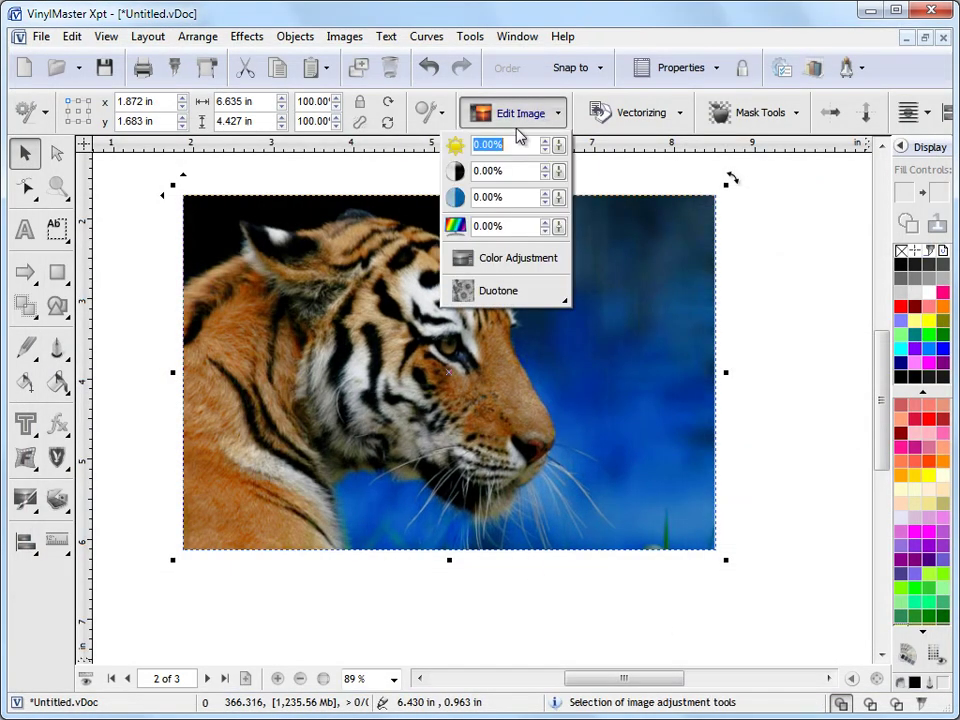
left_click(530, 262)
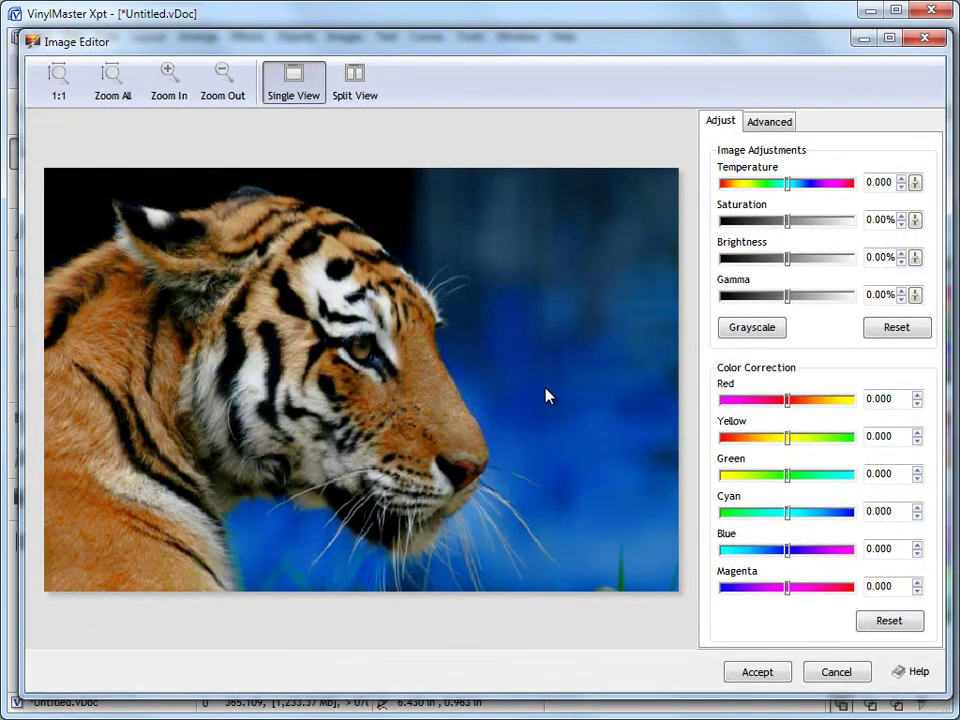
- Apply Reduce Color Count at 8 colors from the Advanced tab
left_click(770, 130)
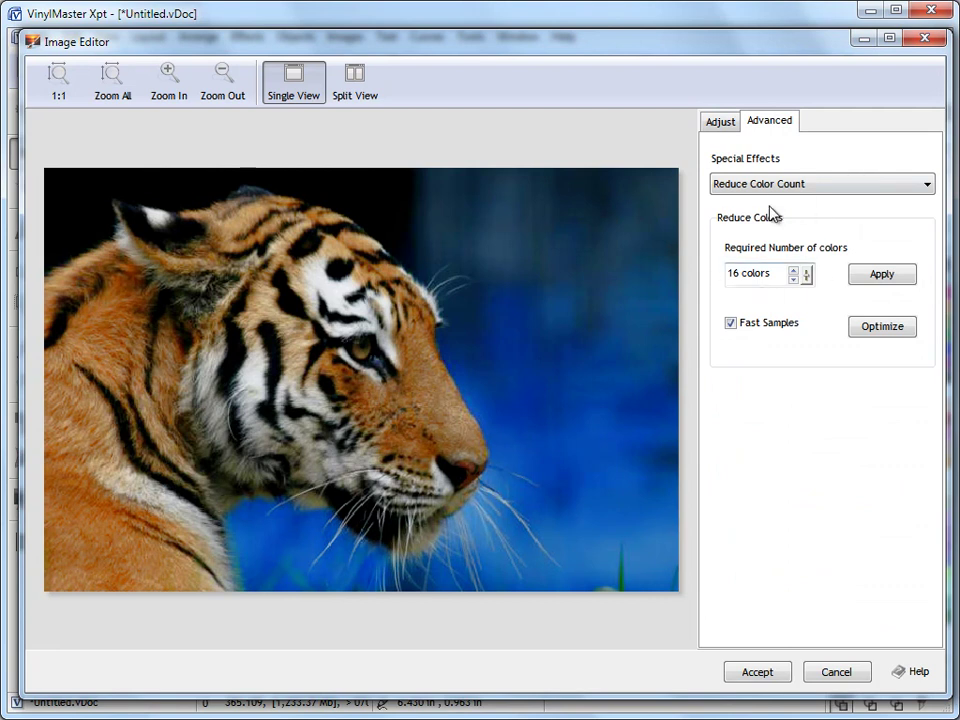
left_click(793, 280)
left_click(793, 280)
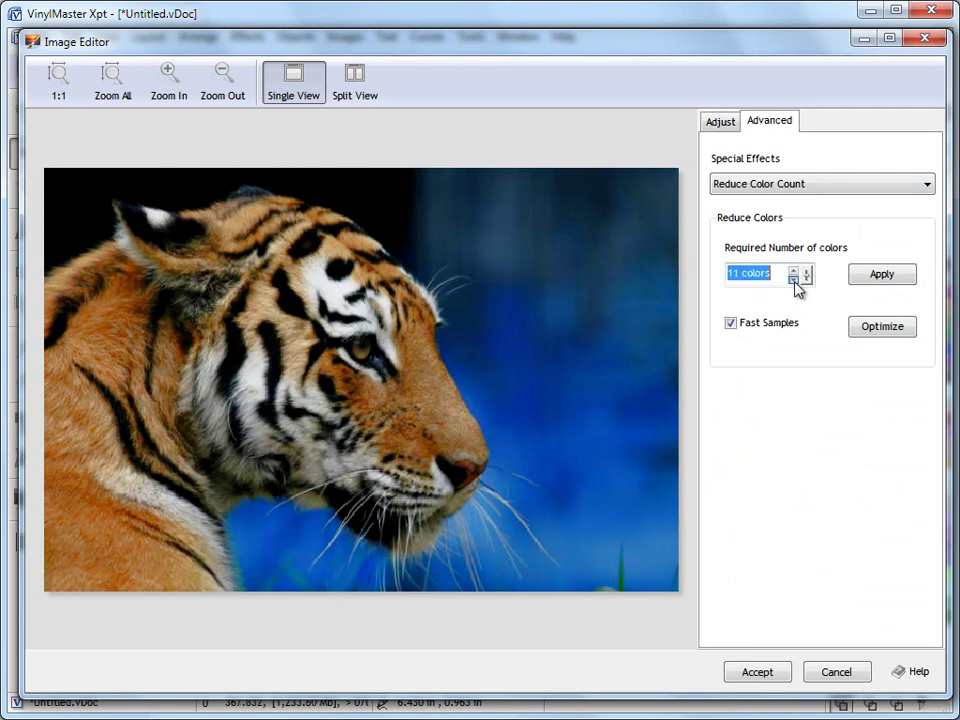
left_click(882, 274)
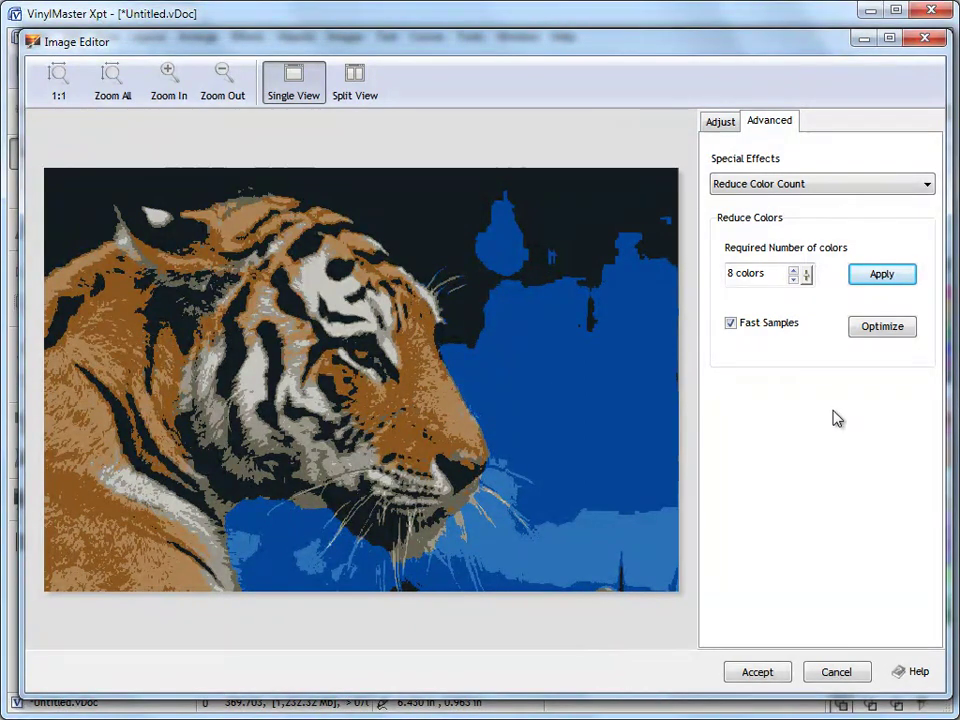
- Apply Gaussian Blur at 5 pixels, then reapply it with a 2.00-pixel kernel radius
left_click(797, 187)
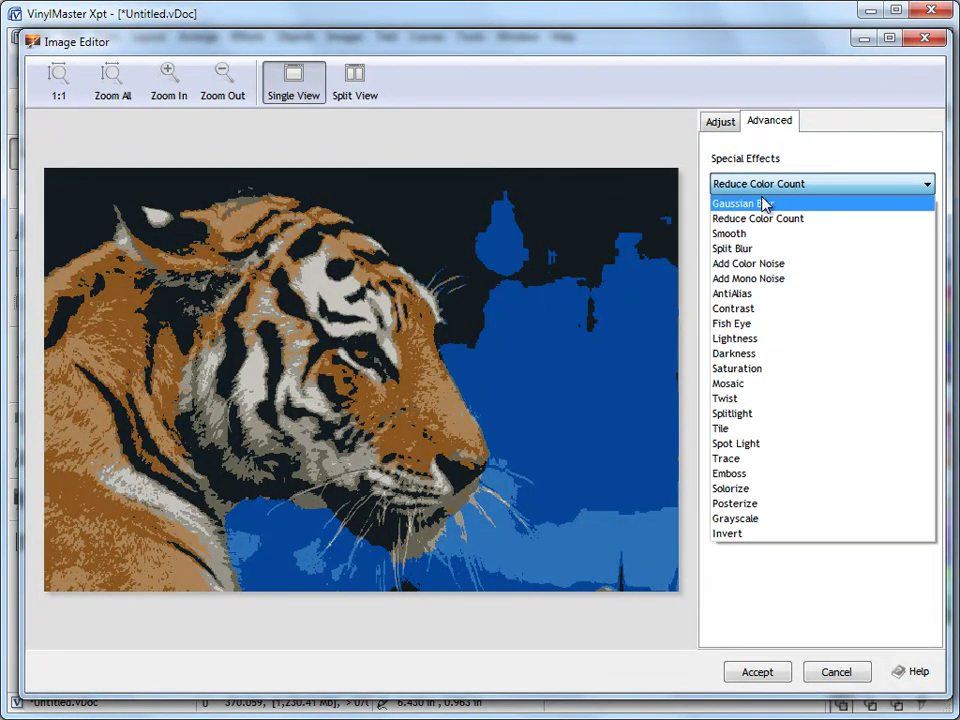
left_click(760, 204)
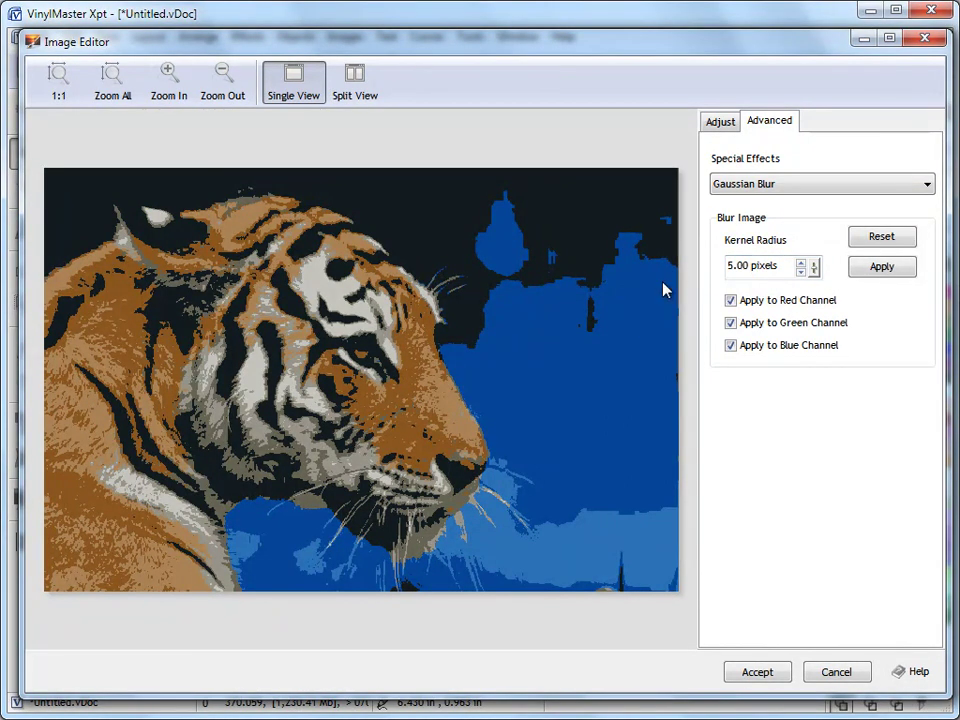
left_click(872, 268)
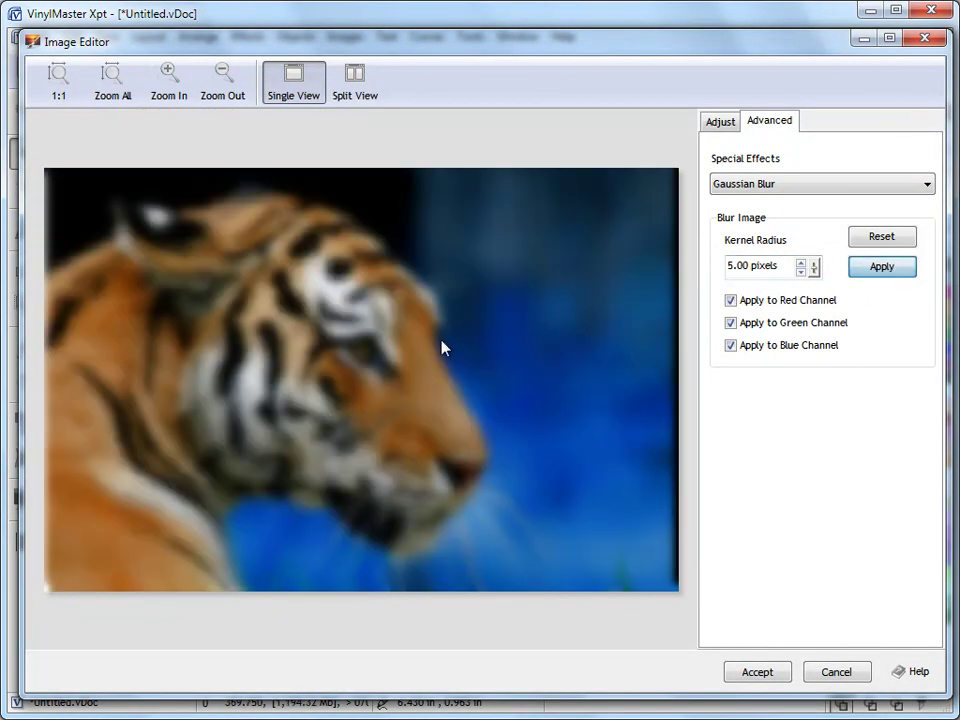
left_click(801, 271)
left_click(801, 271)
left_click(801, 271)
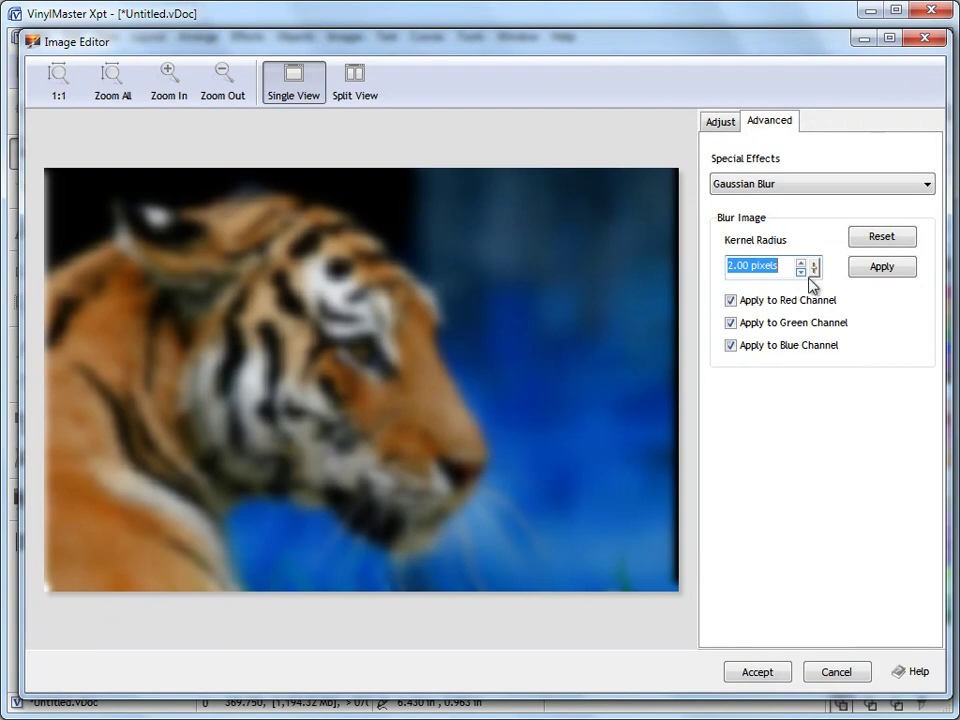
left_click(860, 277)
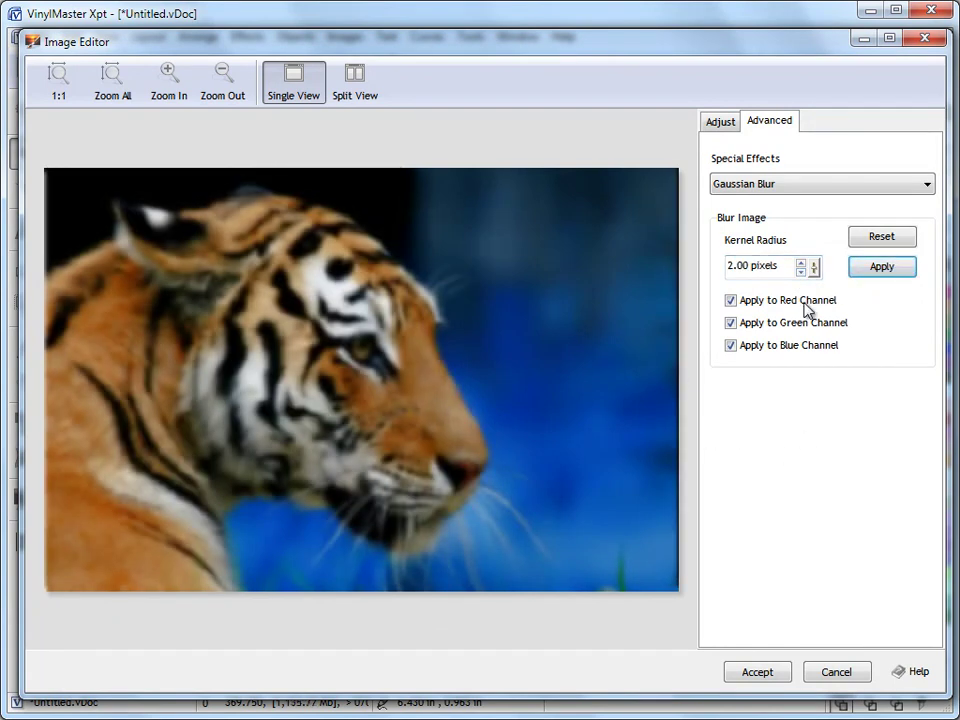
left_click(780, 185)
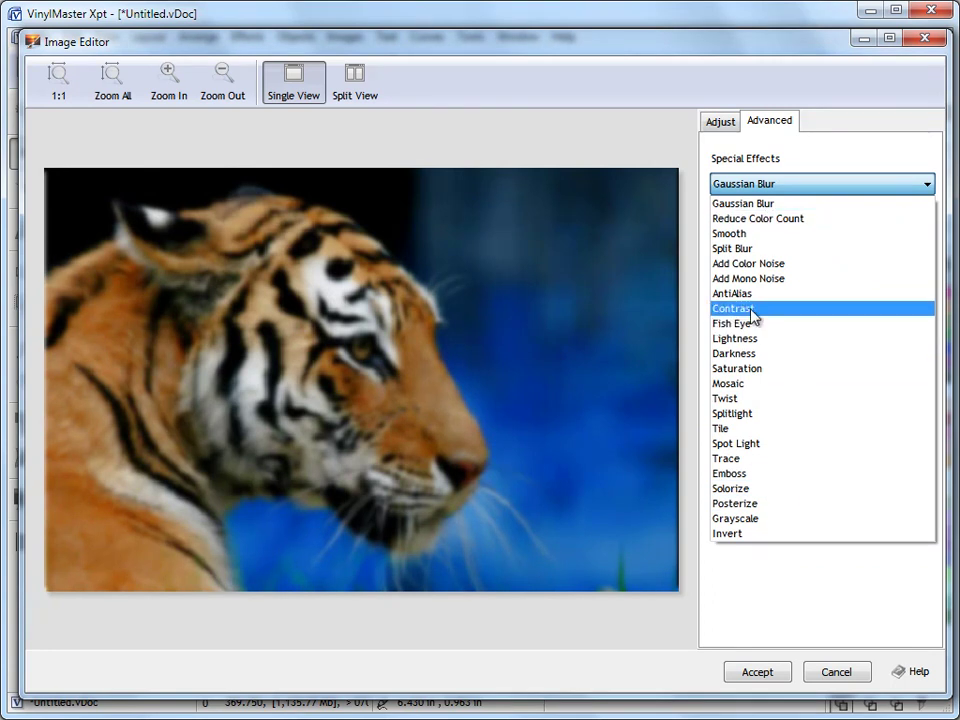
- Choose Add Color Noise and raise its amount in small increments
left_click(762, 264)
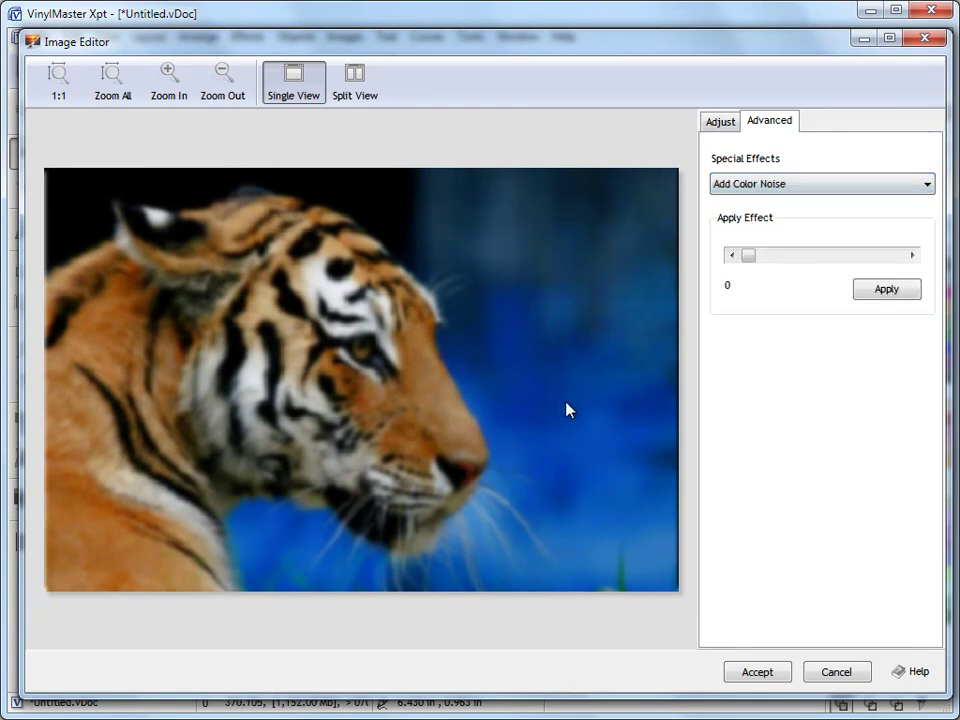
left_click(911, 256)
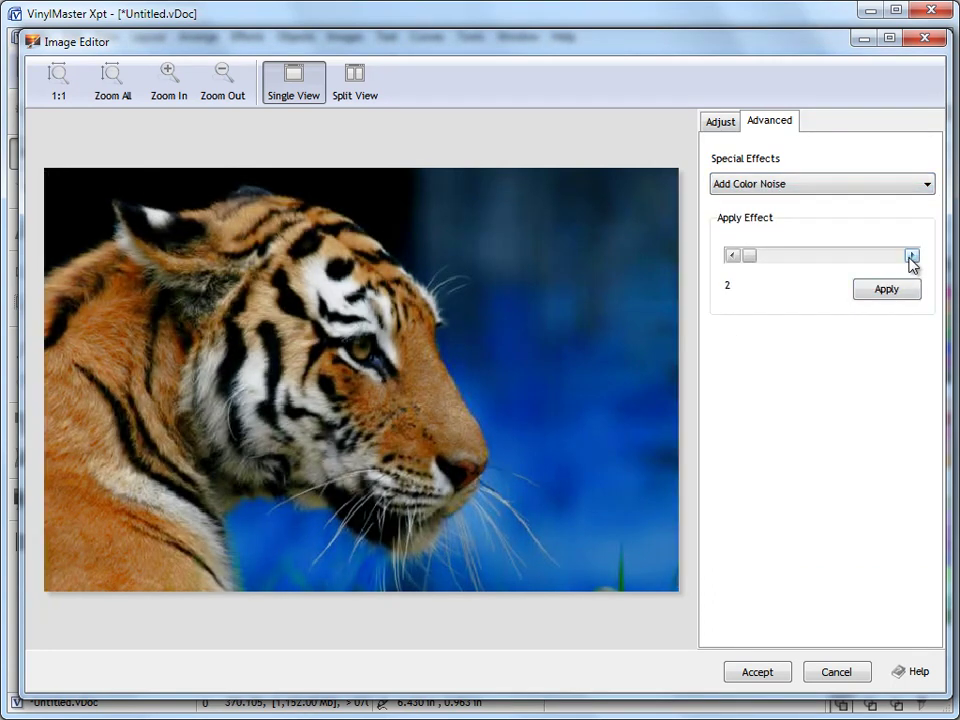
left_click(911, 256)
left_click(911, 256)
left_click(913, 257)
left_click(913, 257)
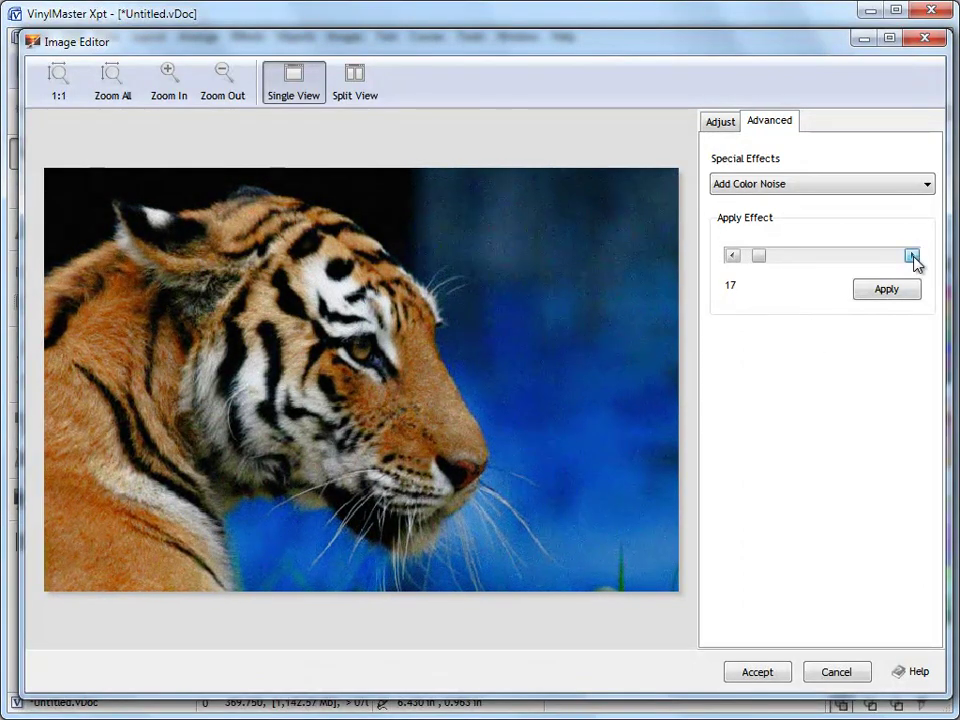
left_click(913, 257)
left_click(913, 257)
- Show split previews at actual size and raise the colour noise strength to 119
left_click(352, 84)
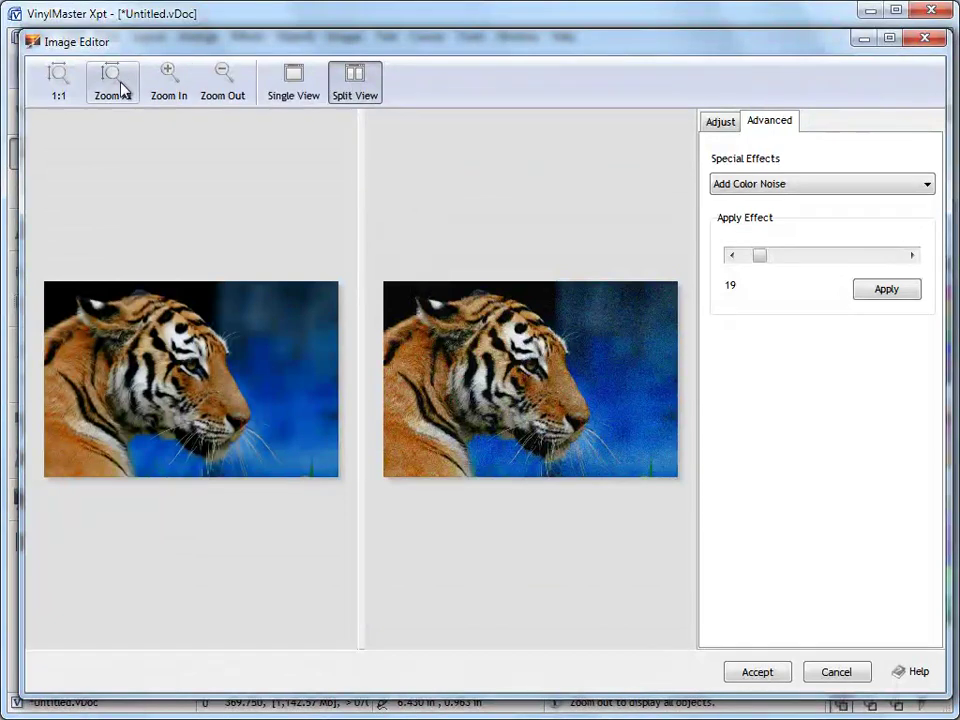
left_click(166, 88)
left_click(58, 86)
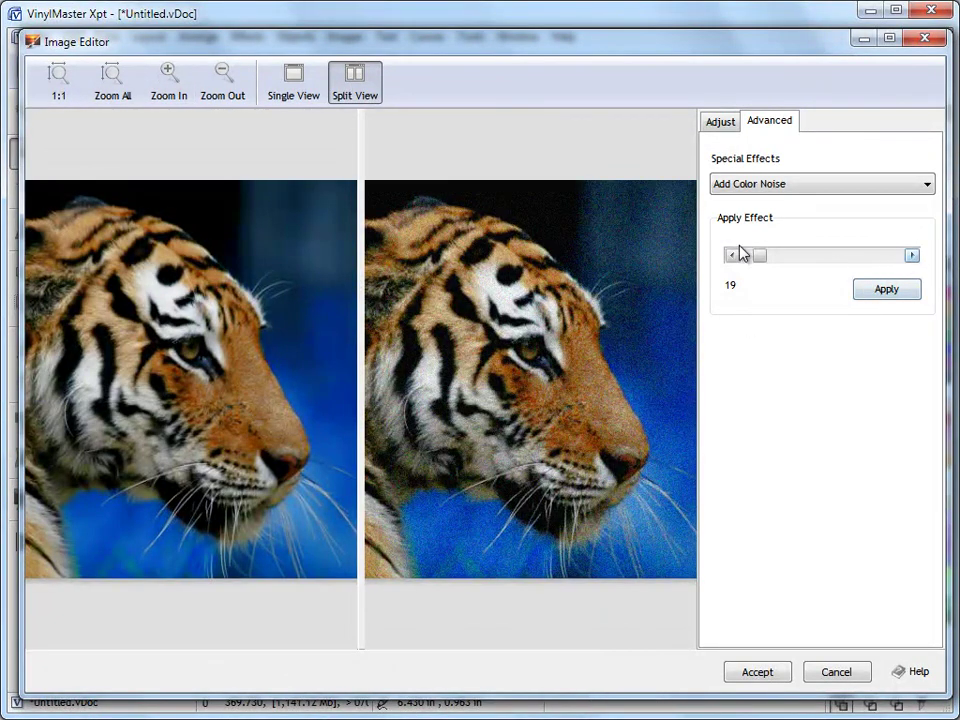
left_click_drag(757, 256, 825, 266)
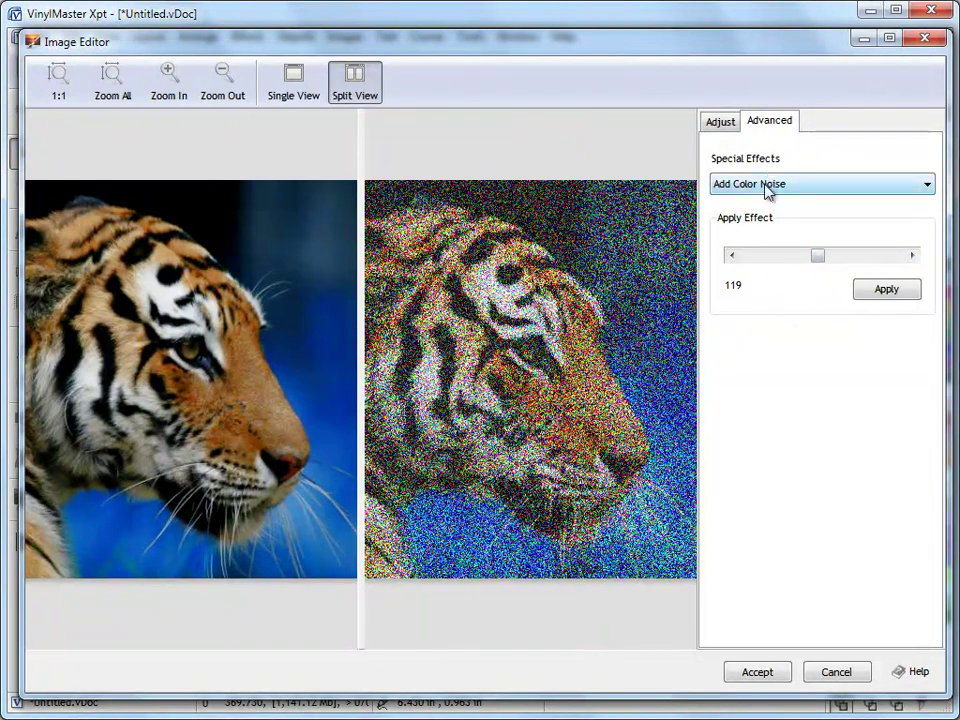
left_click(767, 186)
- Preview Mosaic at strength 19, then switch to Twist at strength 25
left_click(742, 388)
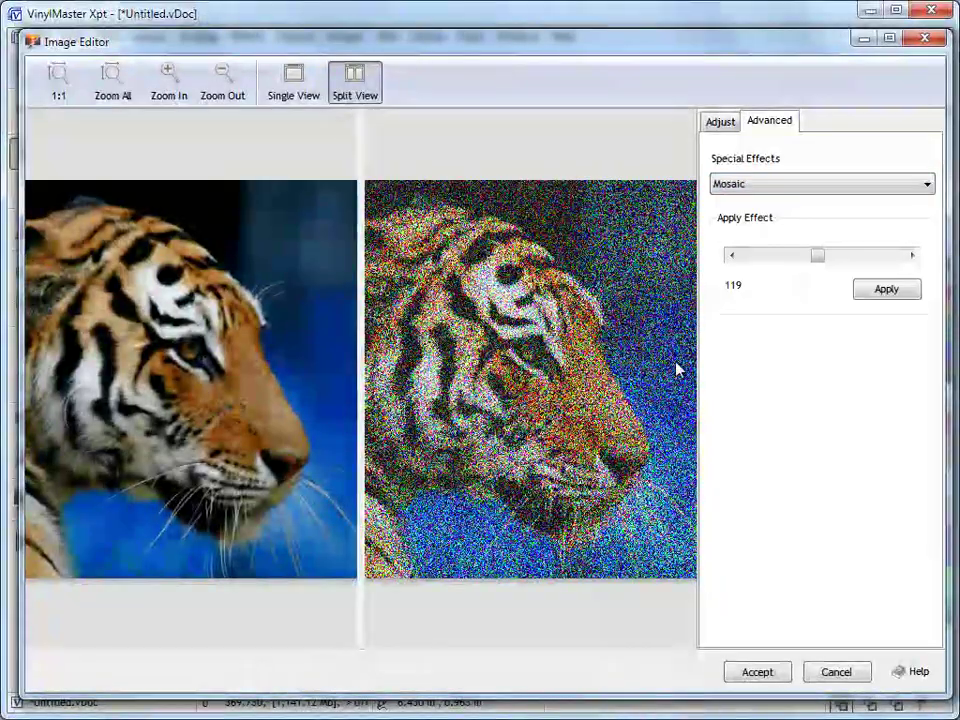
left_click_drag(814, 266, 763, 276)
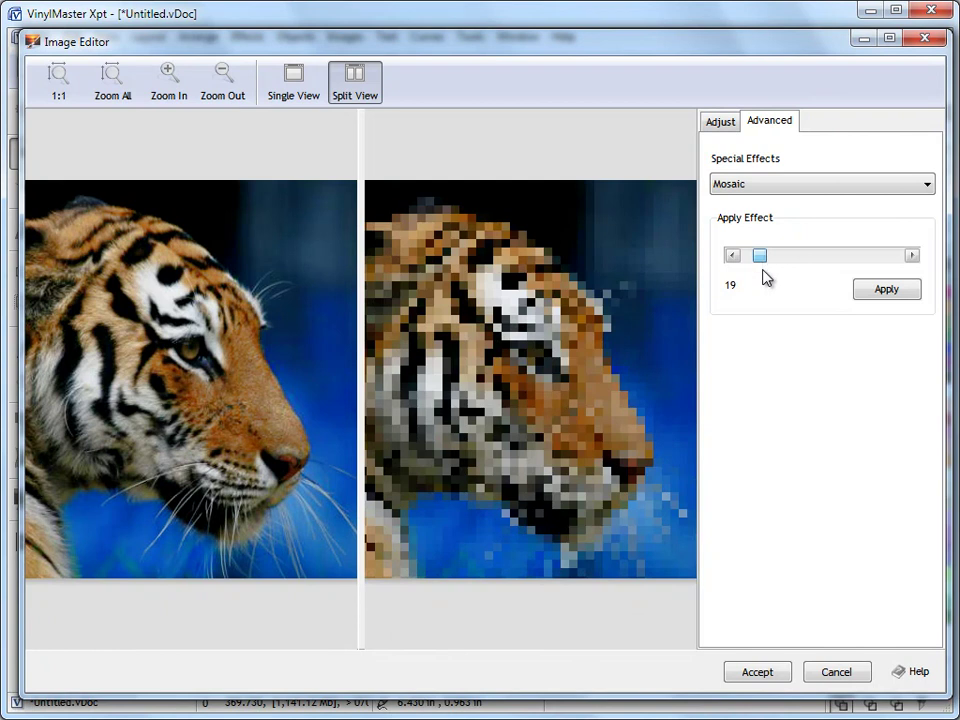
left_click(797, 189)
left_click(763, 399)
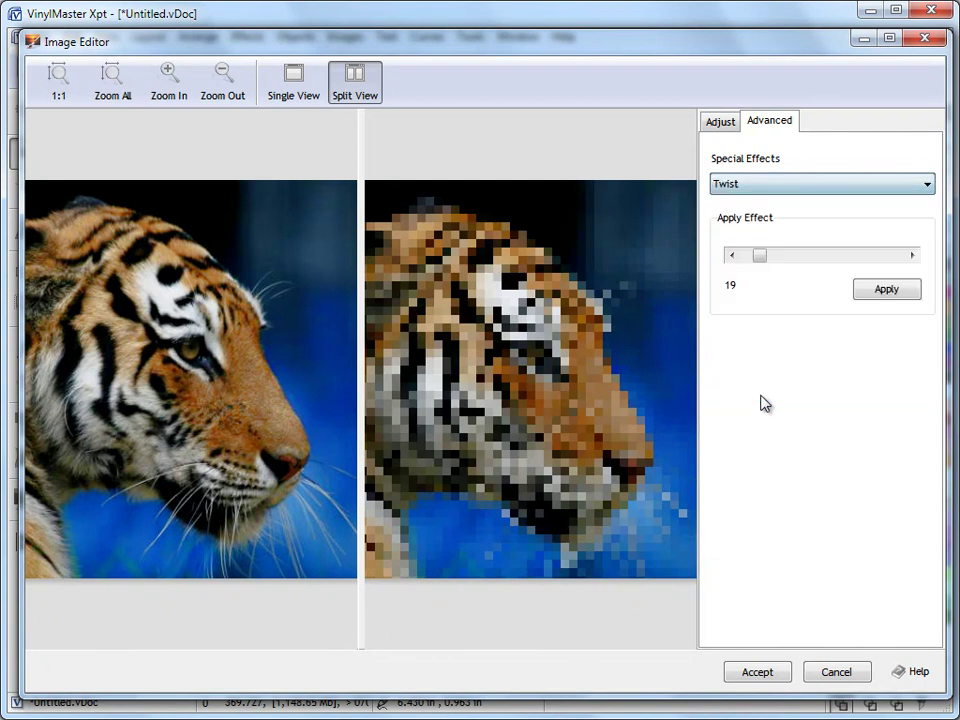
mouse_move(765, 266)
left_mouse_down()
mouse_move(752, 264)
mouse_move(771, 268)
left_mouse_up()
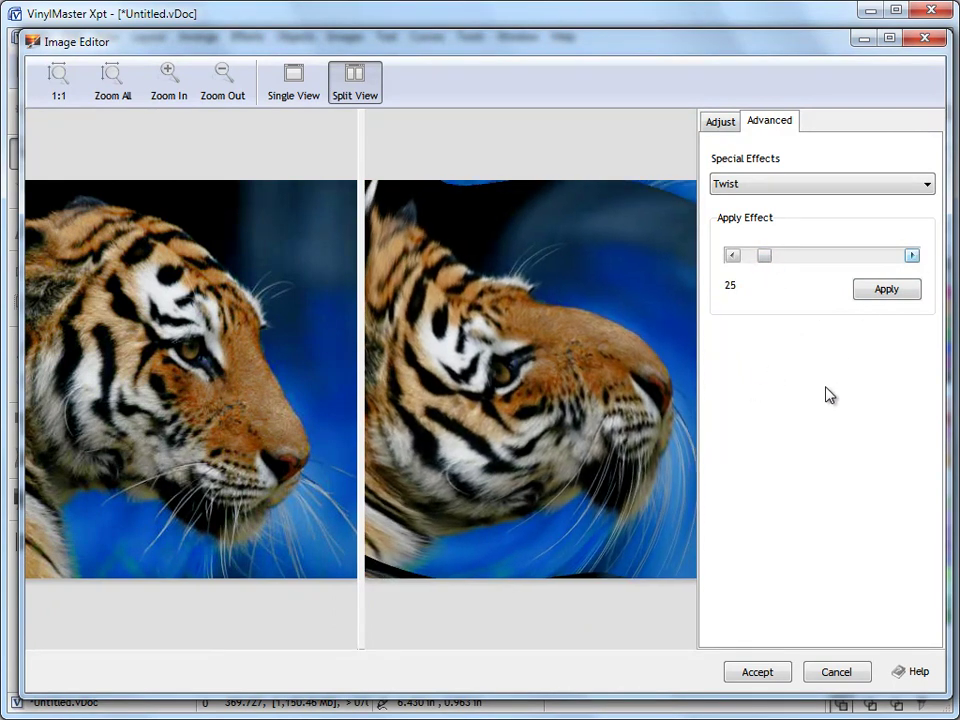
left_click(795, 186)
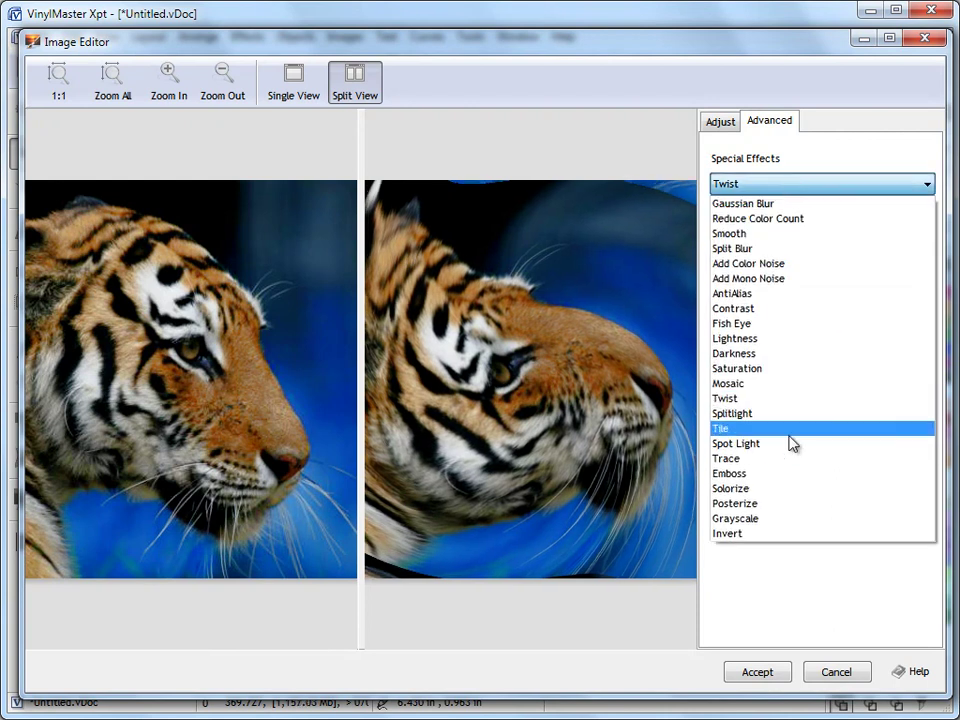
- Preview the Posterize effect on the tiger at strengths 52 and 89
left_click(790, 505)
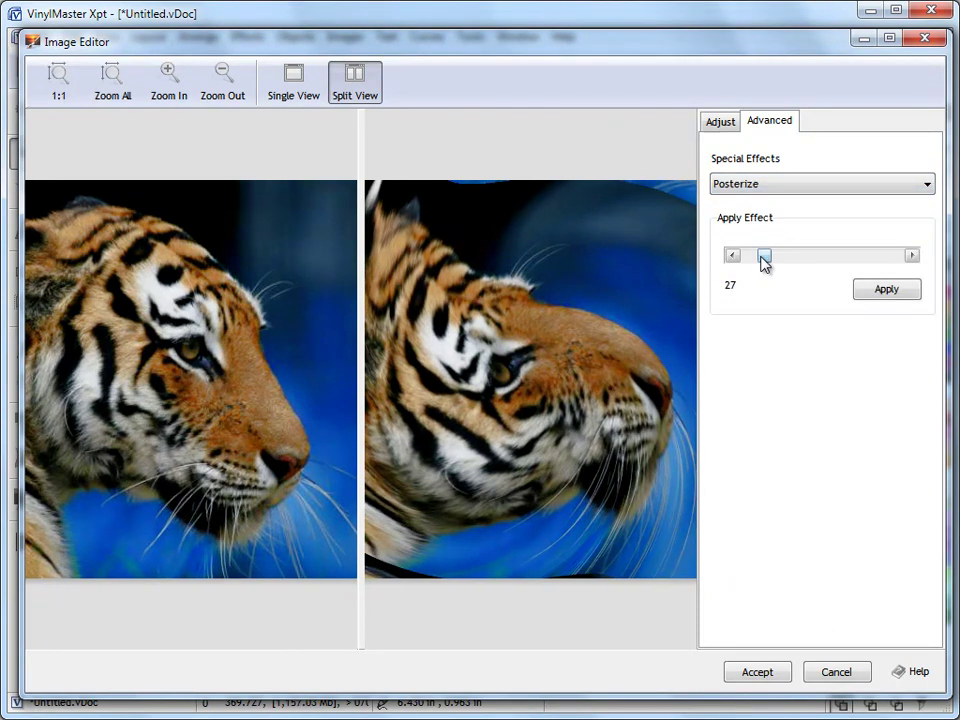
left_click_drag(764, 258, 799, 266)
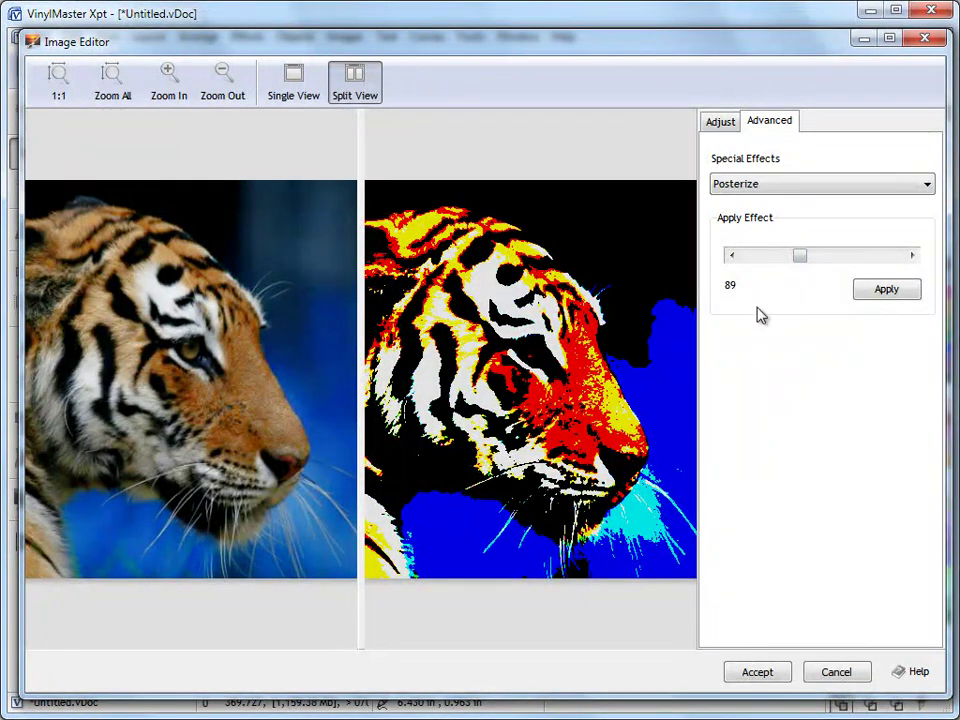
left_click_drag(803, 260, 813, 287)
- Switch the effect to Solorize at 119, turning the tiger pale blue on orange
left_click(784, 186)
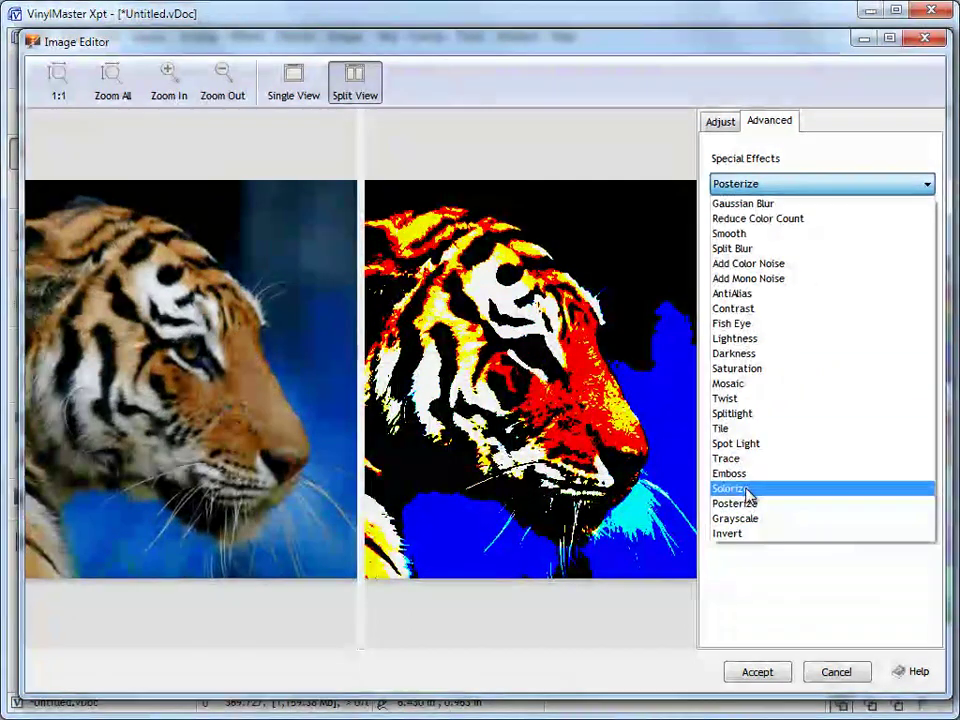
left_click(746, 490)
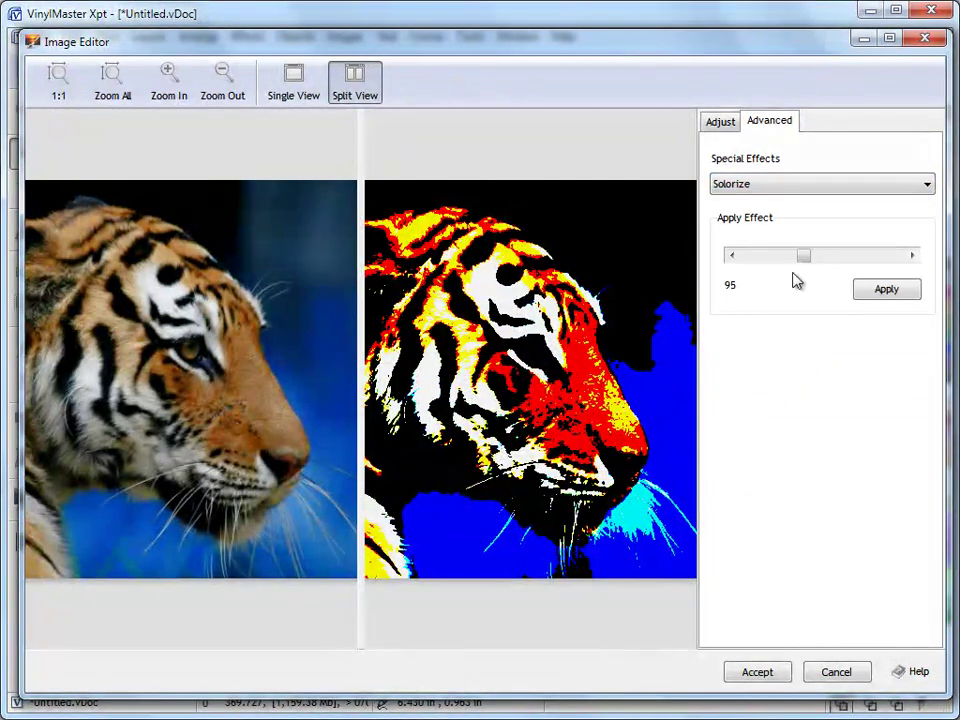
left_click_drag(804, 256, 820, 262)
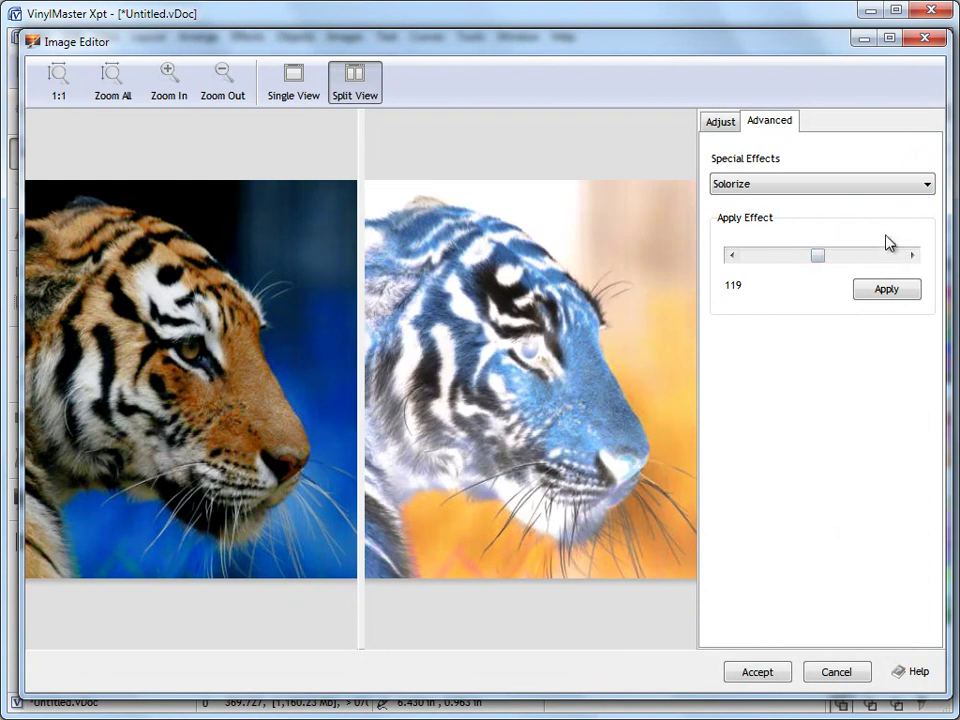
left_click(785, 186)
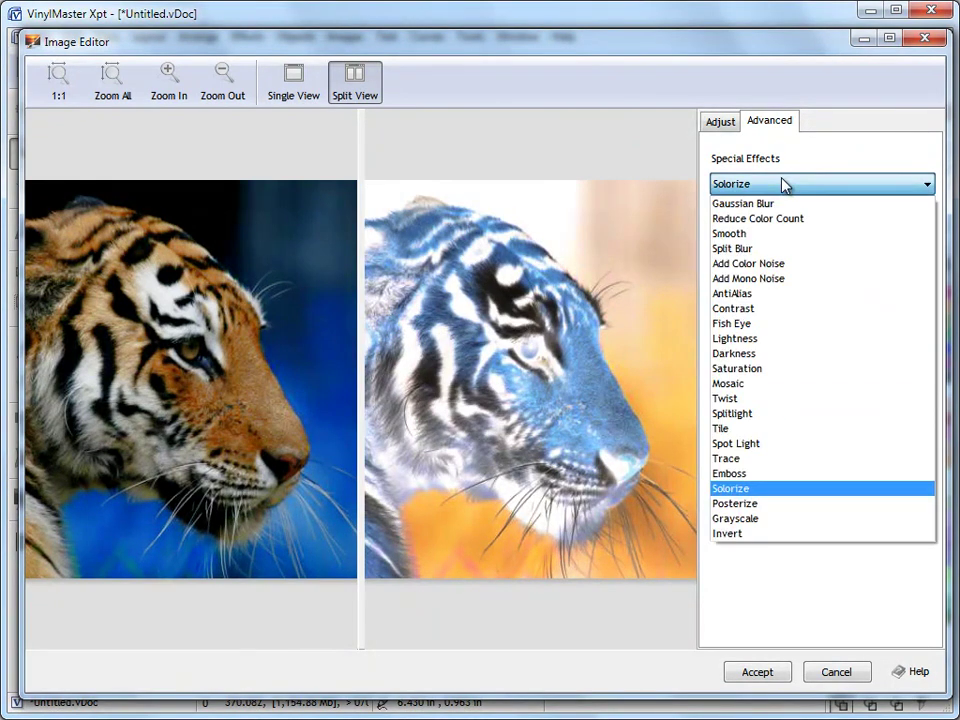
- Apply Emboss at strength 1 to the tiger and accept the grey relief onto page 2
left_click(740, 473)
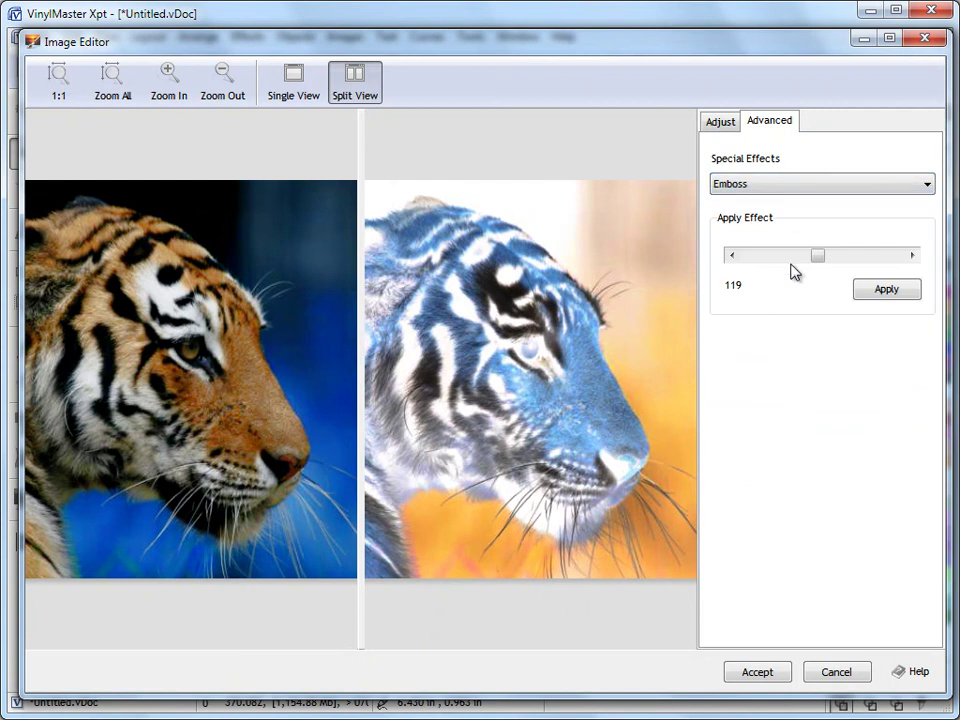
left_click_drag(814, 261, 746, 264)
left_click(734, 259)
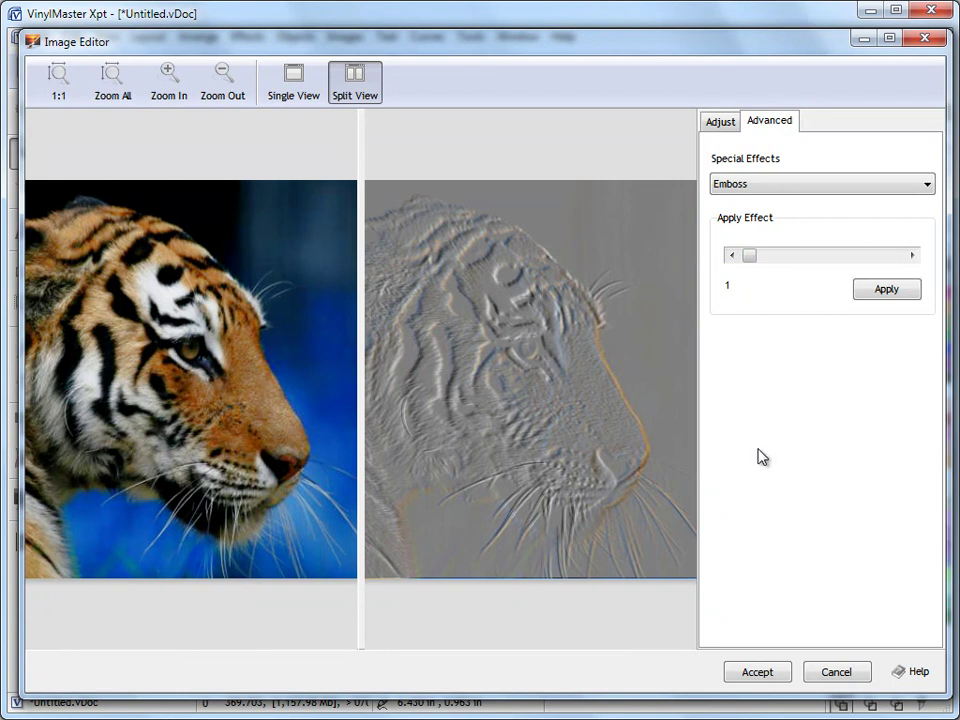
left_click(748, 676)
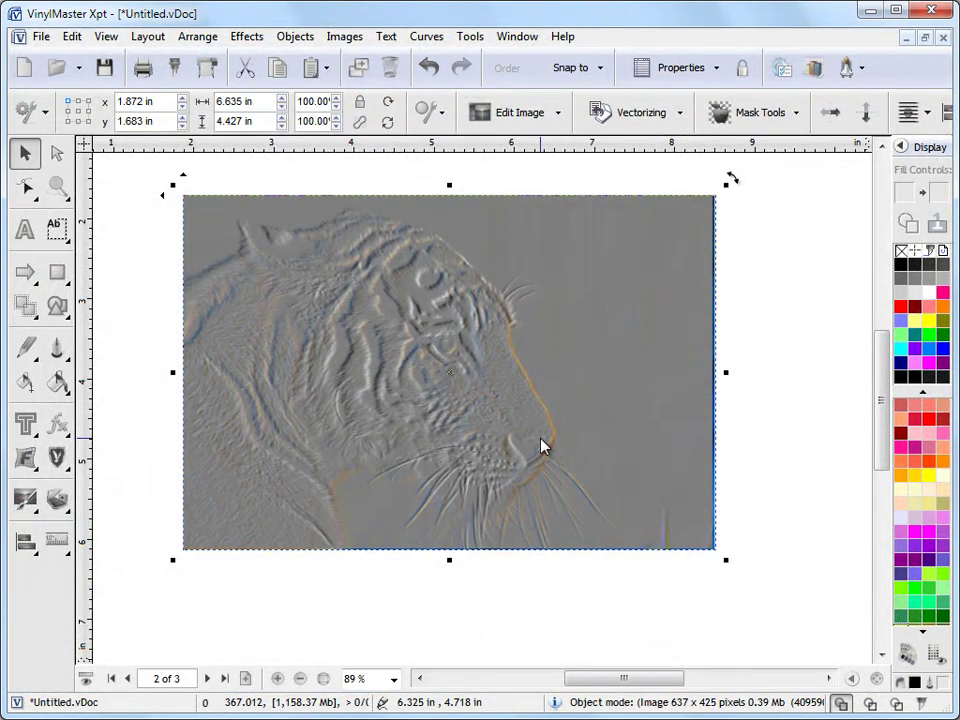
- In Color Adjustment, set the tiger's brightness to -27.66 and gamma to 2.13%
left_click(521, 112)
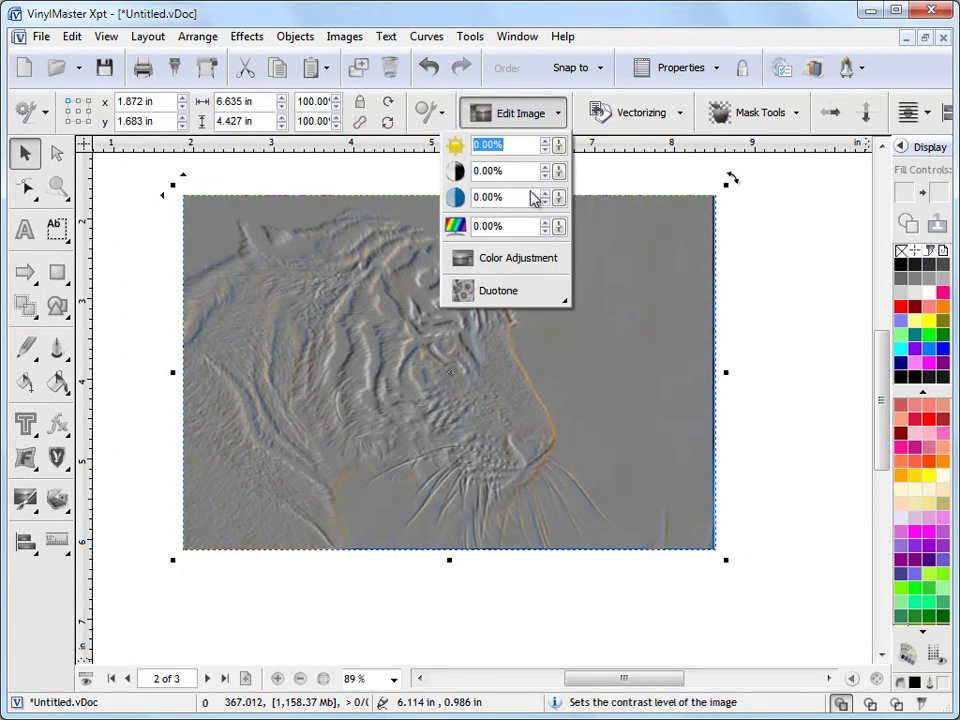
left_click(536, 262)
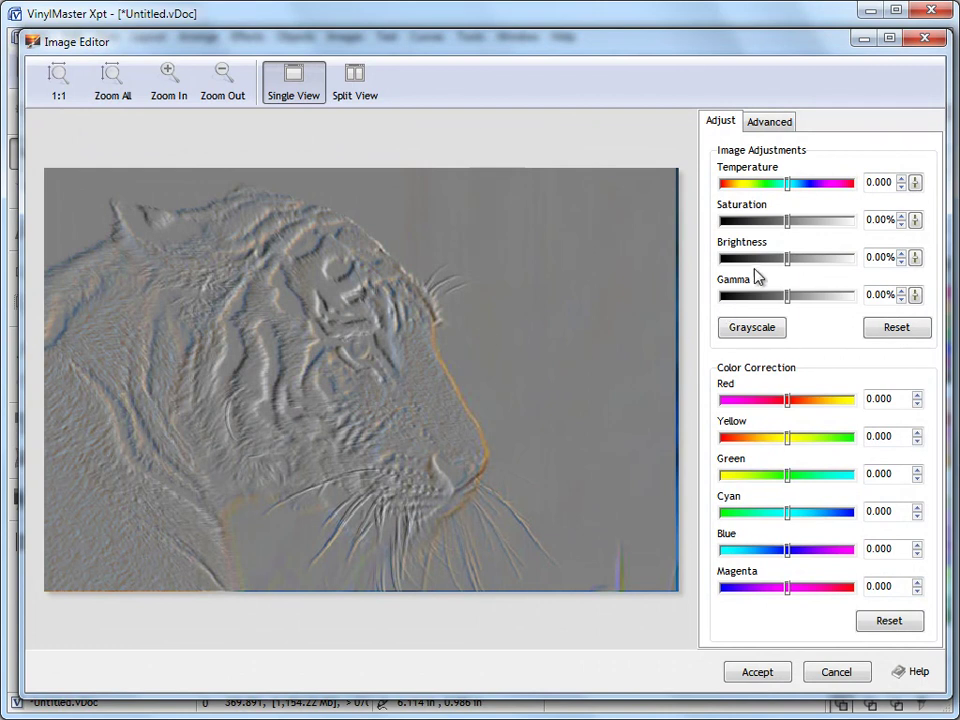
left_click_drag(786, 259, 757, 269)
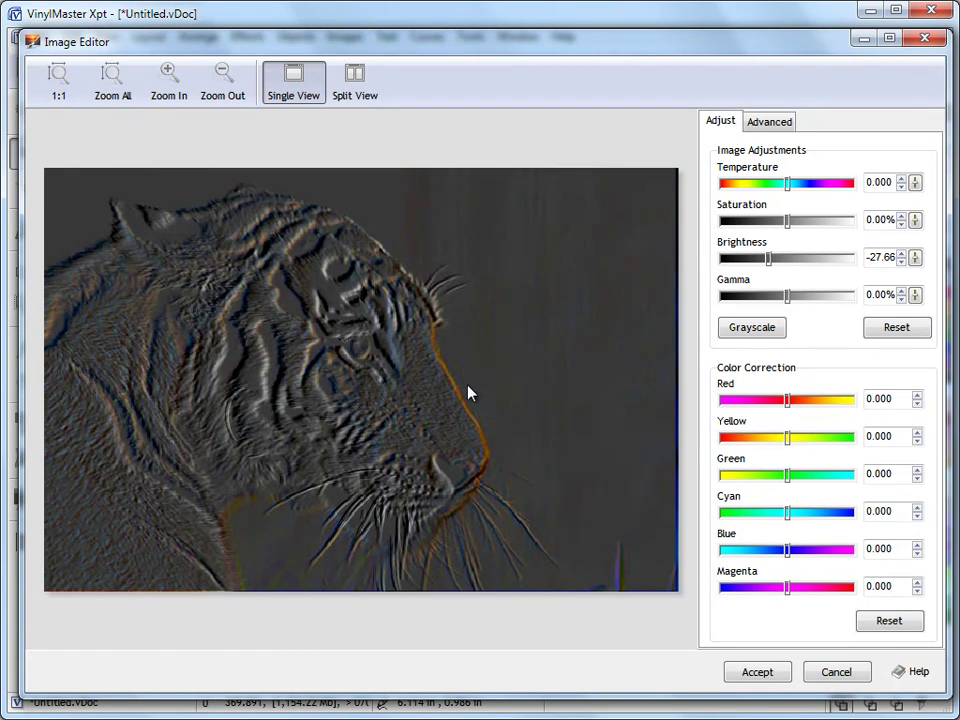
mouse_move(781, 306)
left_mouse_down()
mouse_move(799, 306)
mouse_move(791, 306)
left_mouse_up()
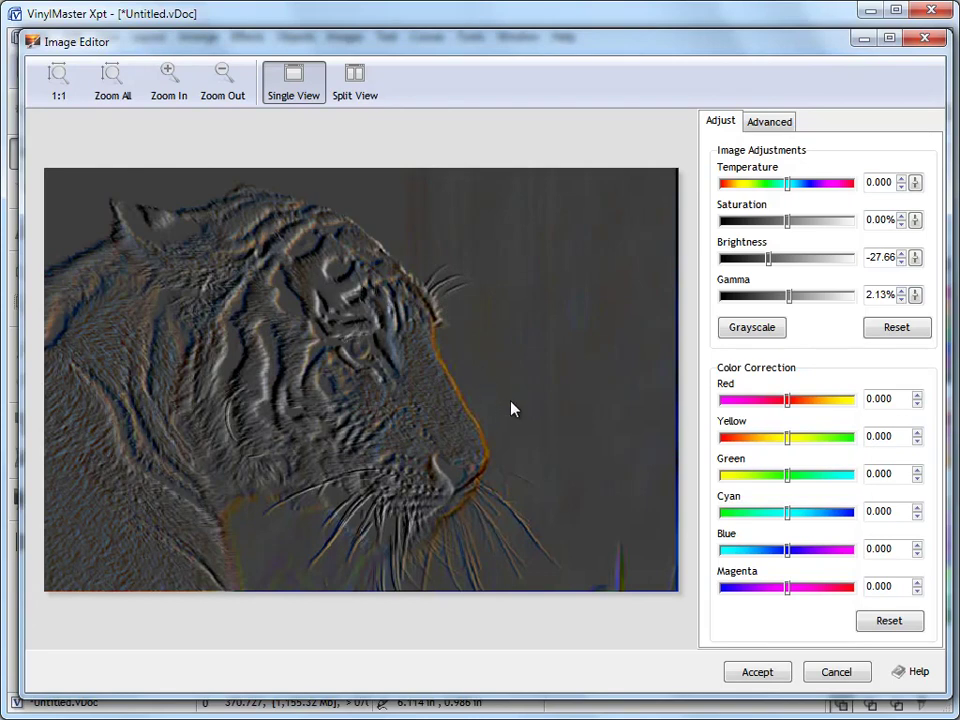
- Accept the darkened embossed tiger onto the canvas and deselect it
left_click(769, 122)
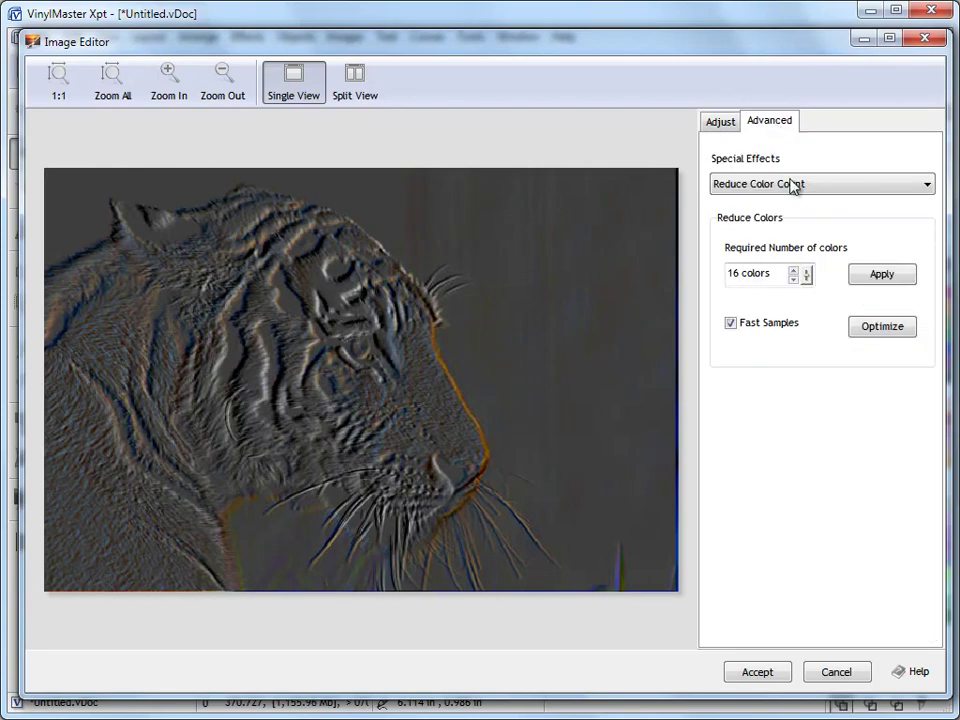
left_click(783, 192)
left_click(758, 156)
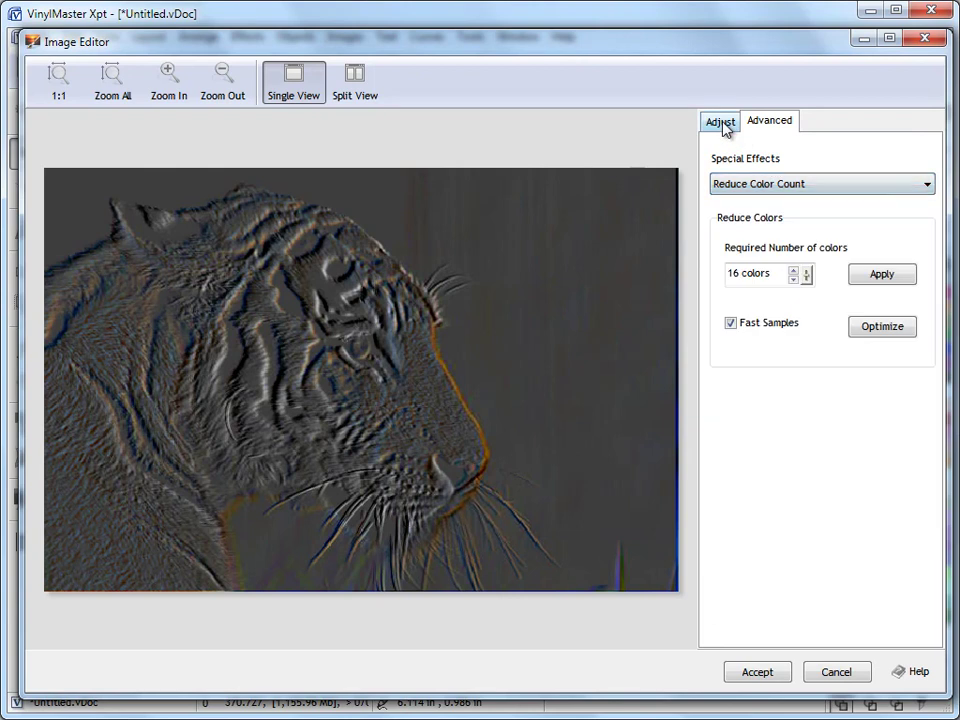
left_click(717, 121)
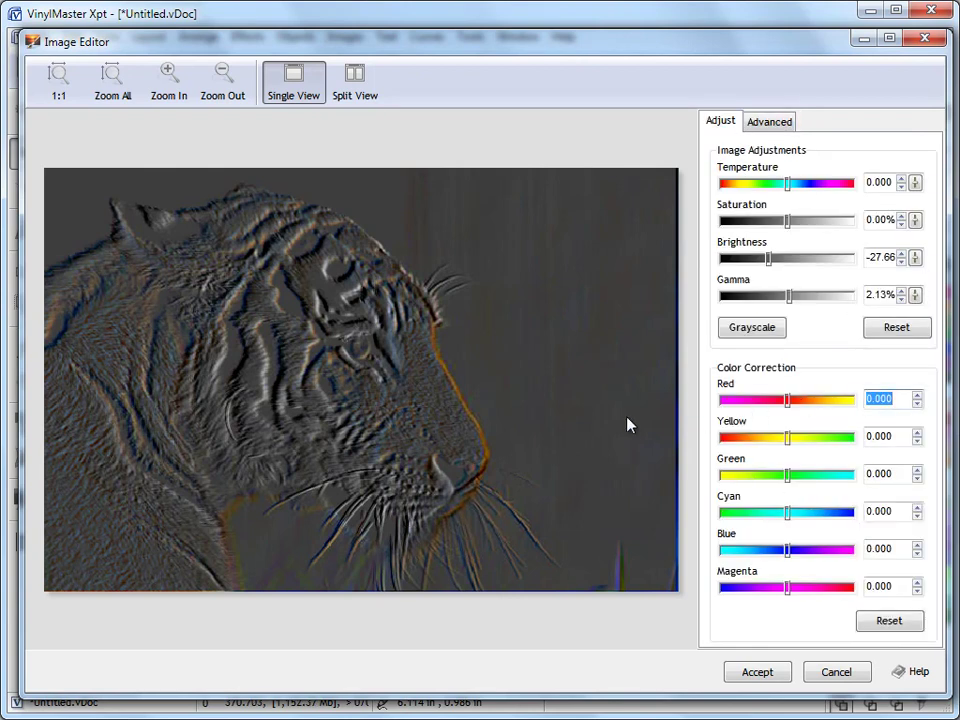
left_click(757, 672)
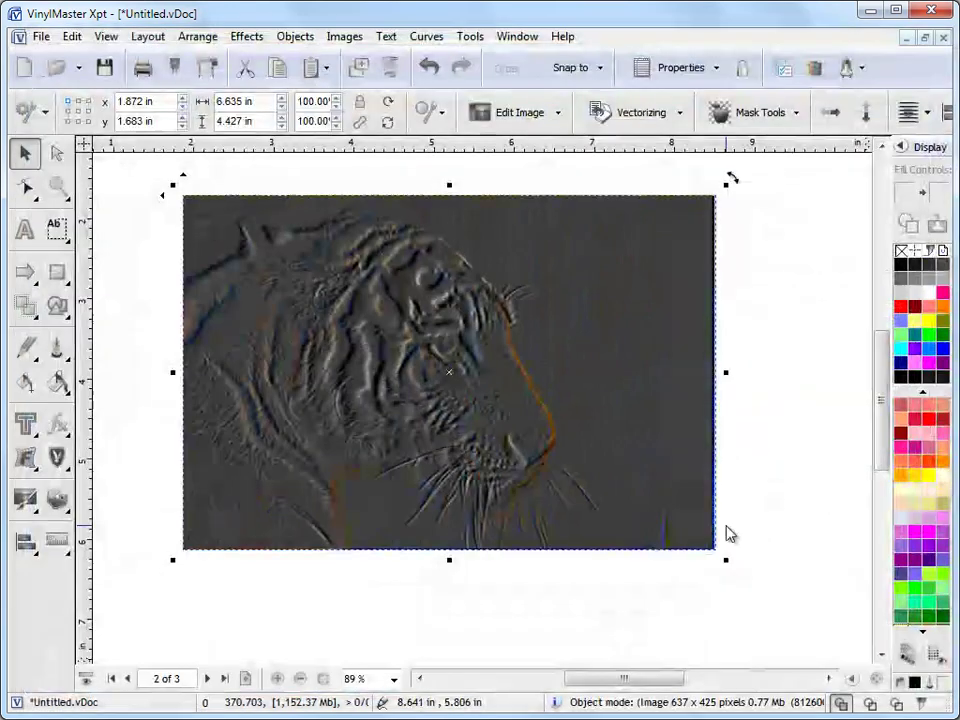
left_click(758, 440)
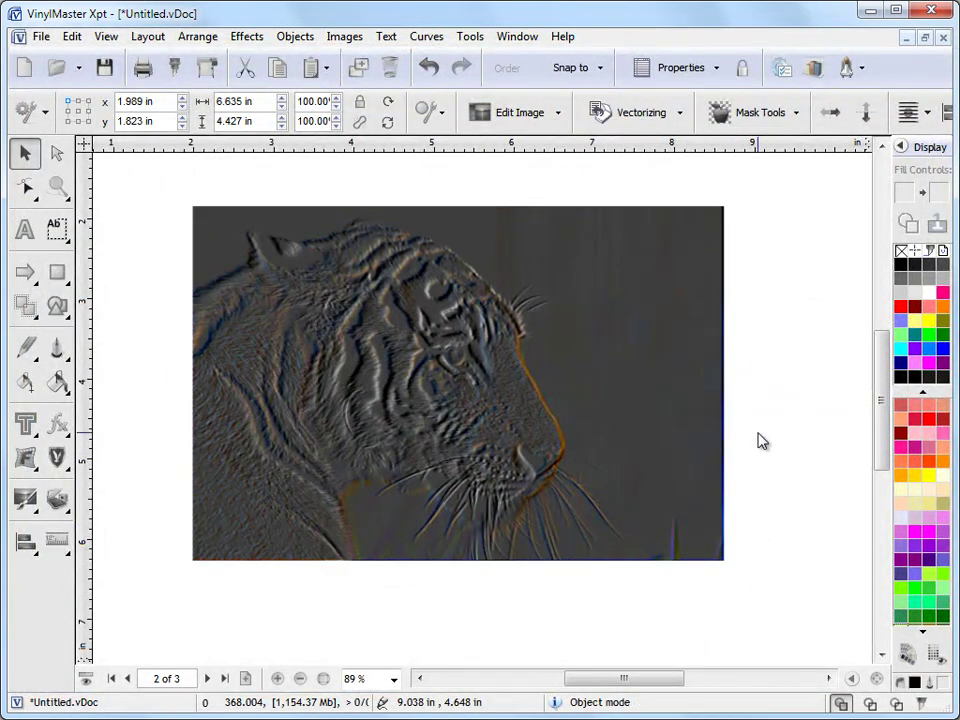